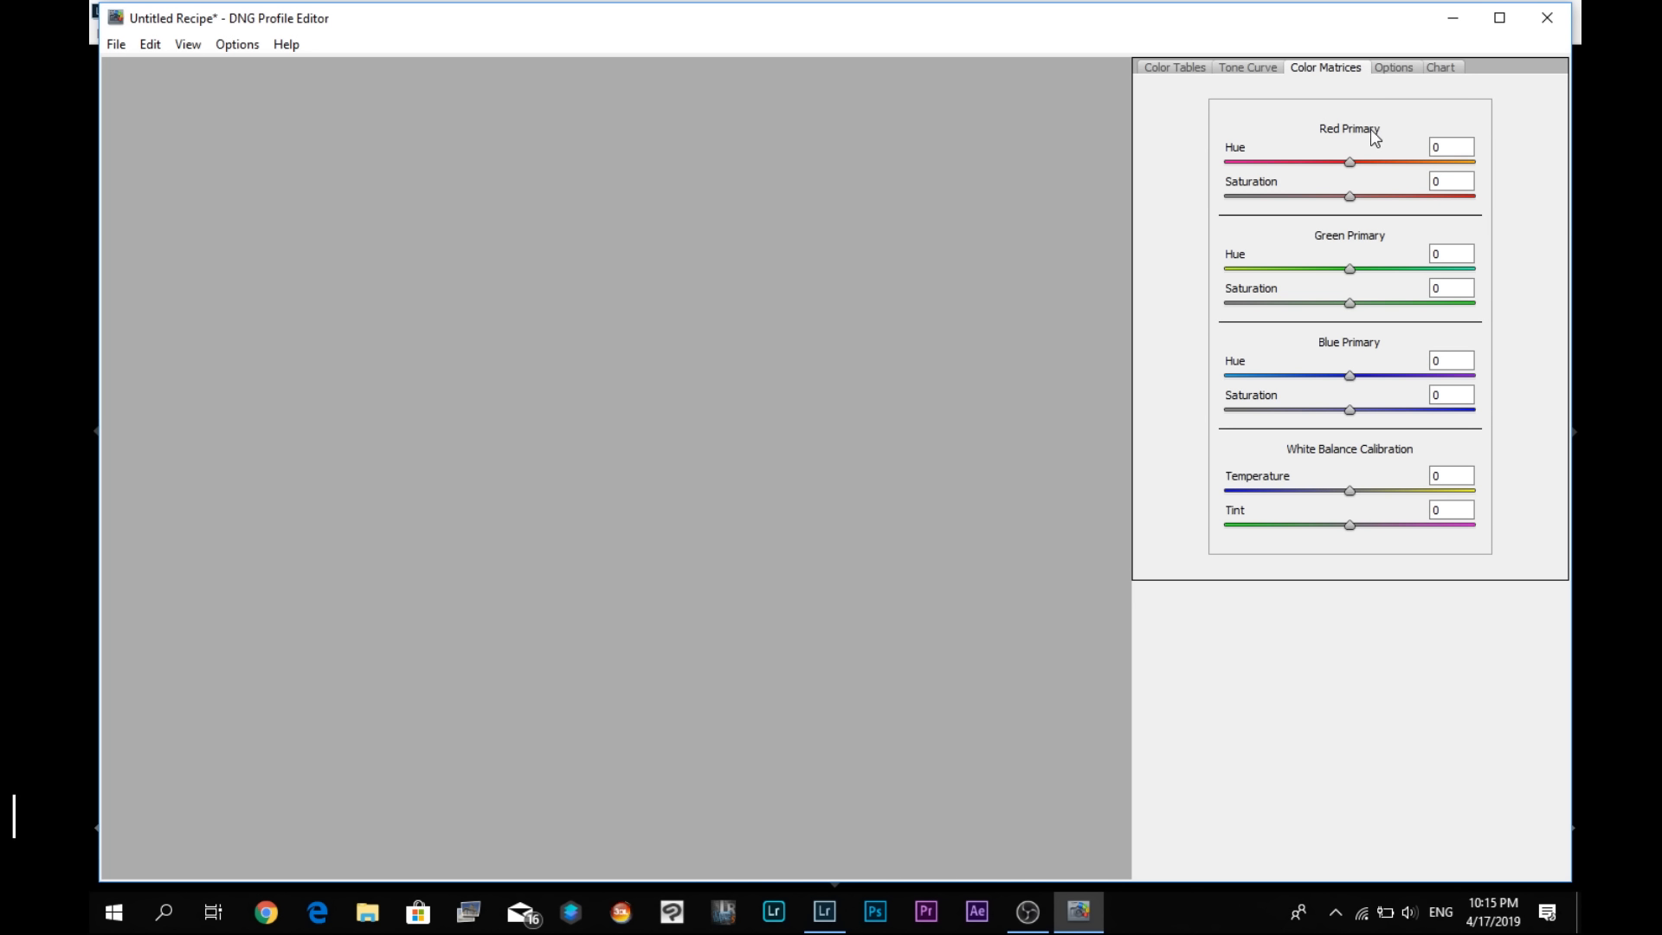
- Set the White Balance Calibration temperature and tint to -100 in the untitled recipe, and close it without saving
left_click_drag(1349, 490, 1227, 502)
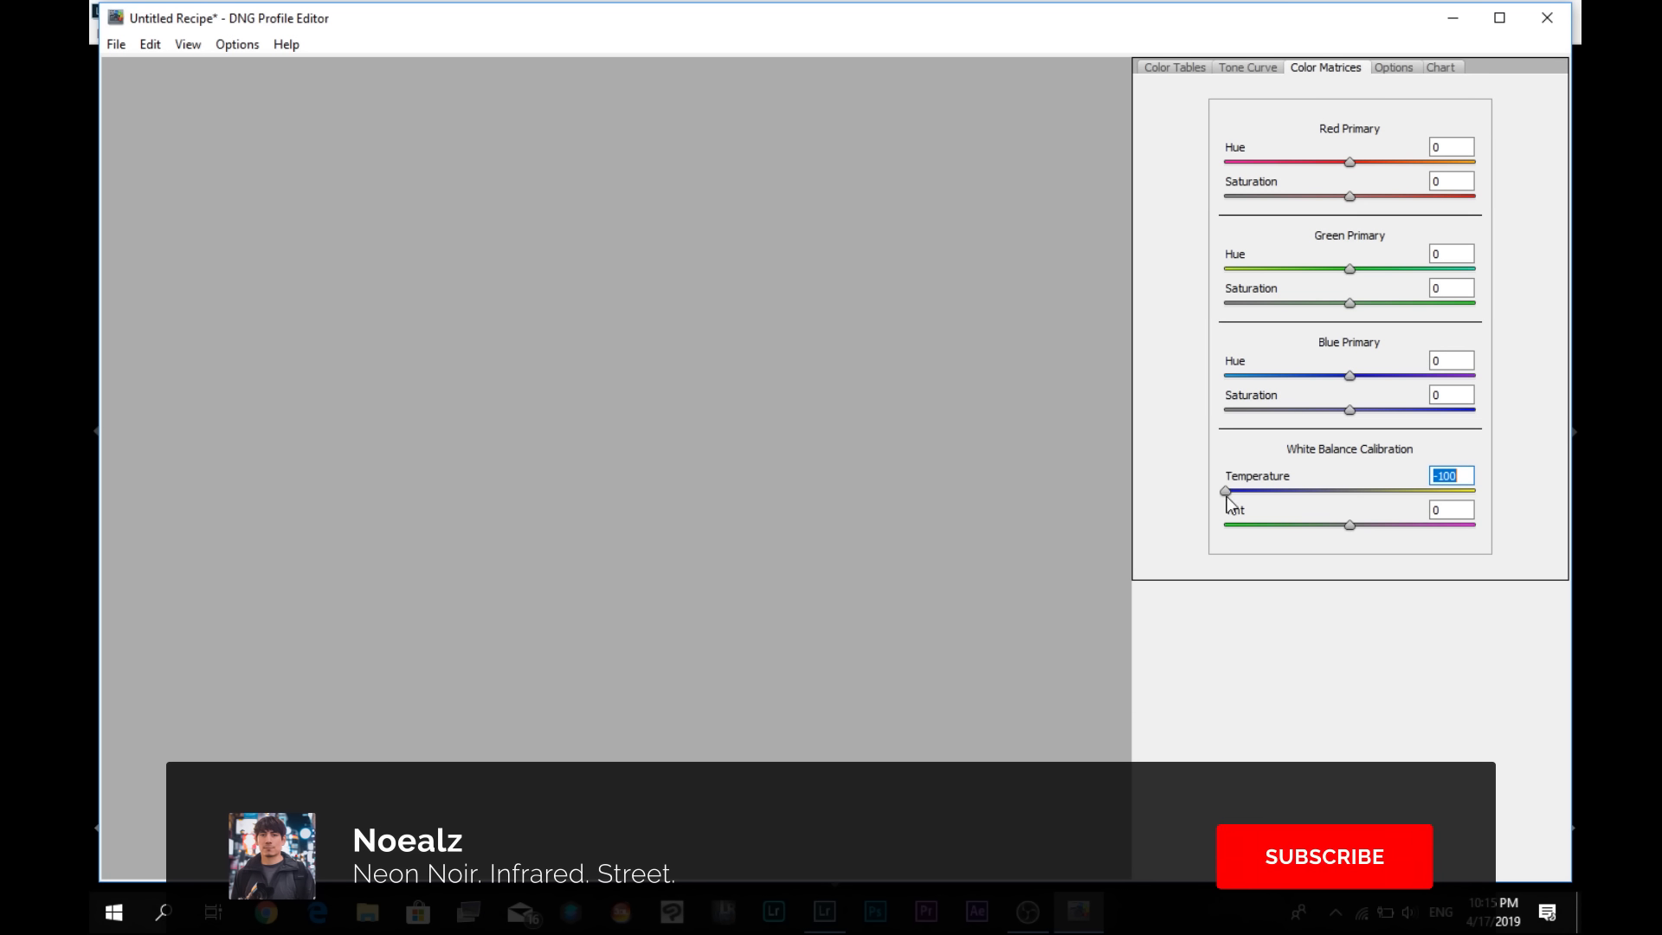
left_click_drag(1345, 525, 1228, 528)
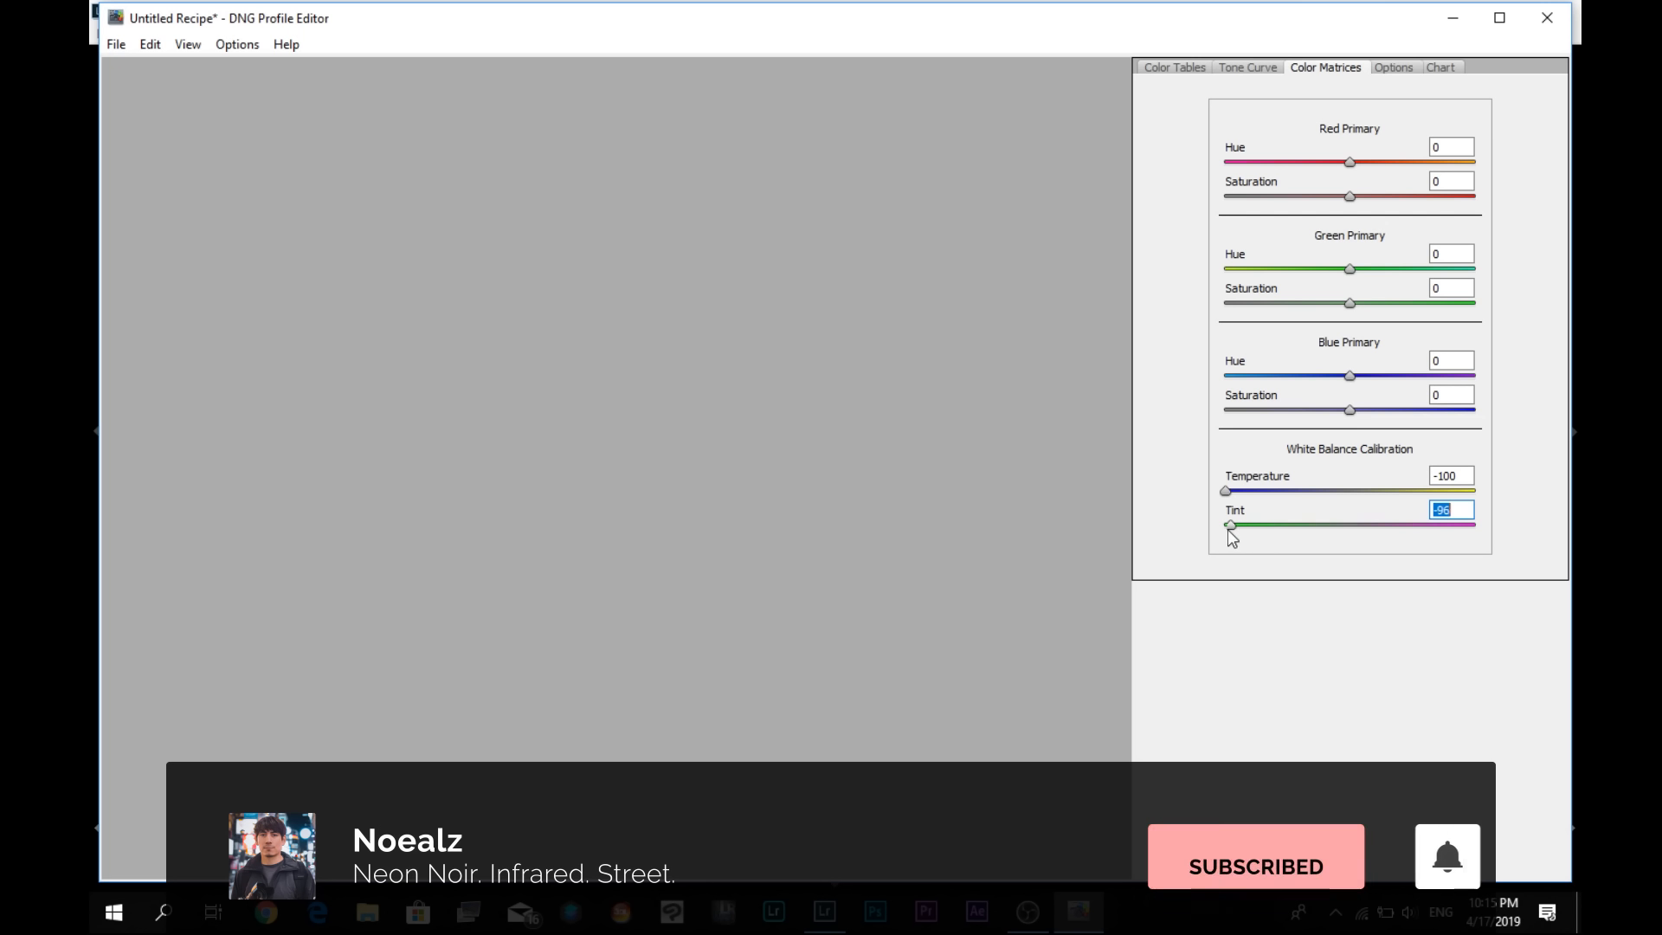
left_click(1546, 18)
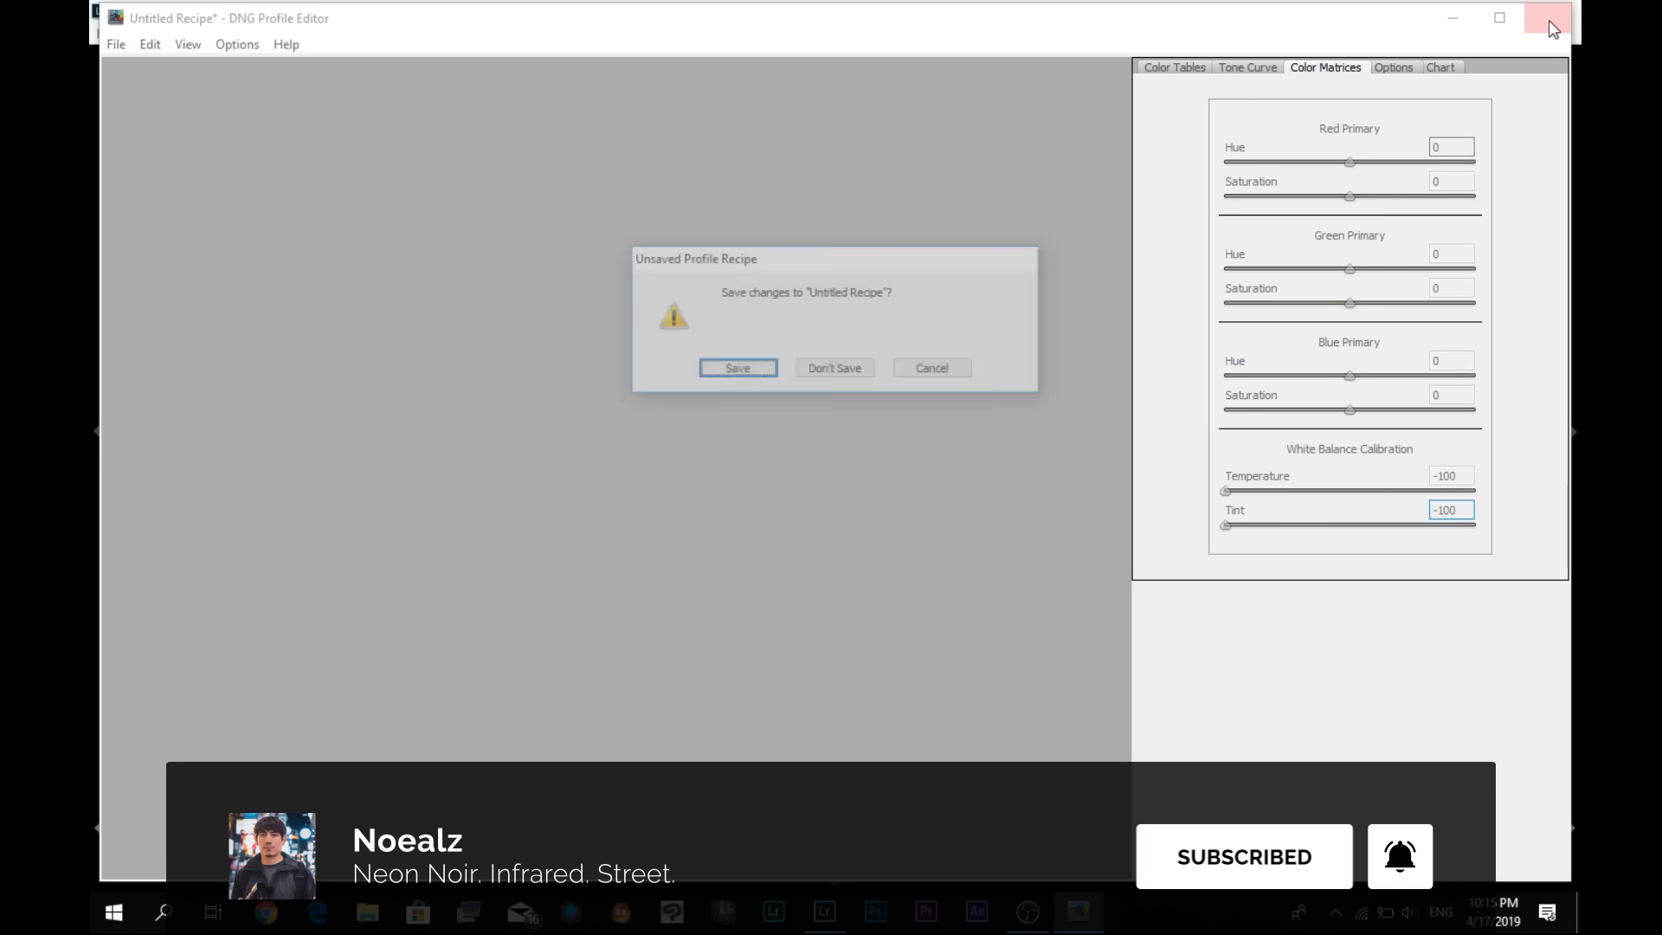
left_click(835, 370)
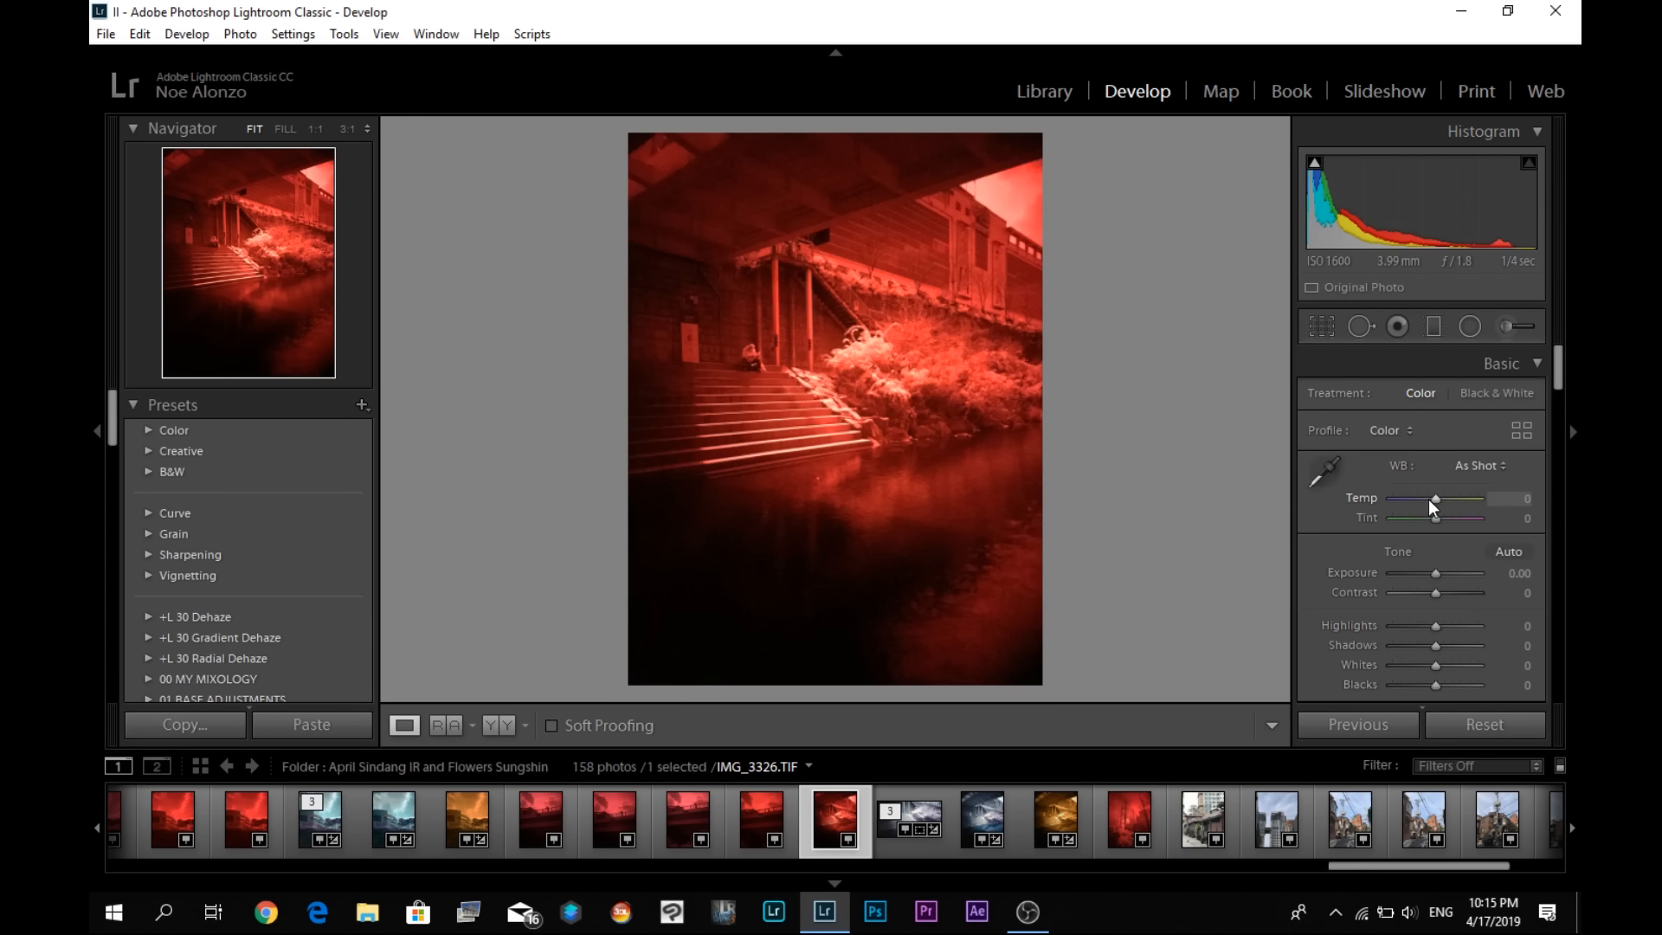
- Try correcting the white balance with temperature -100 and by sampling the foliage, and reset the photo's edits
left_click_drag(1427, 498, 1376, 500)
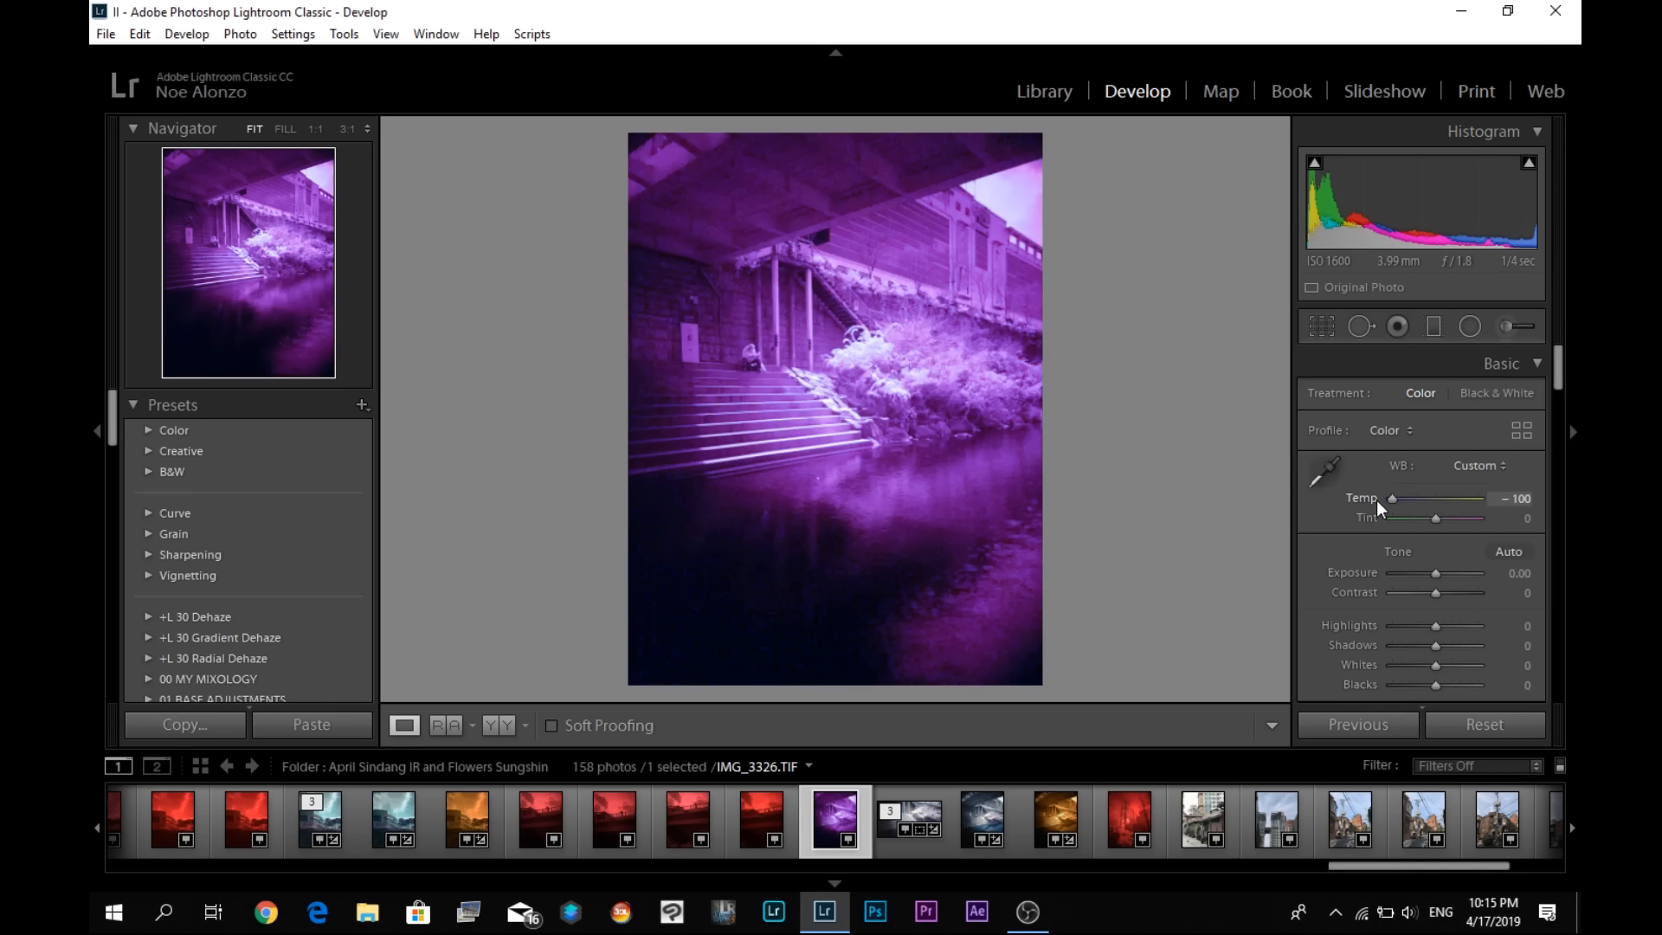
double_click(1376, 501)
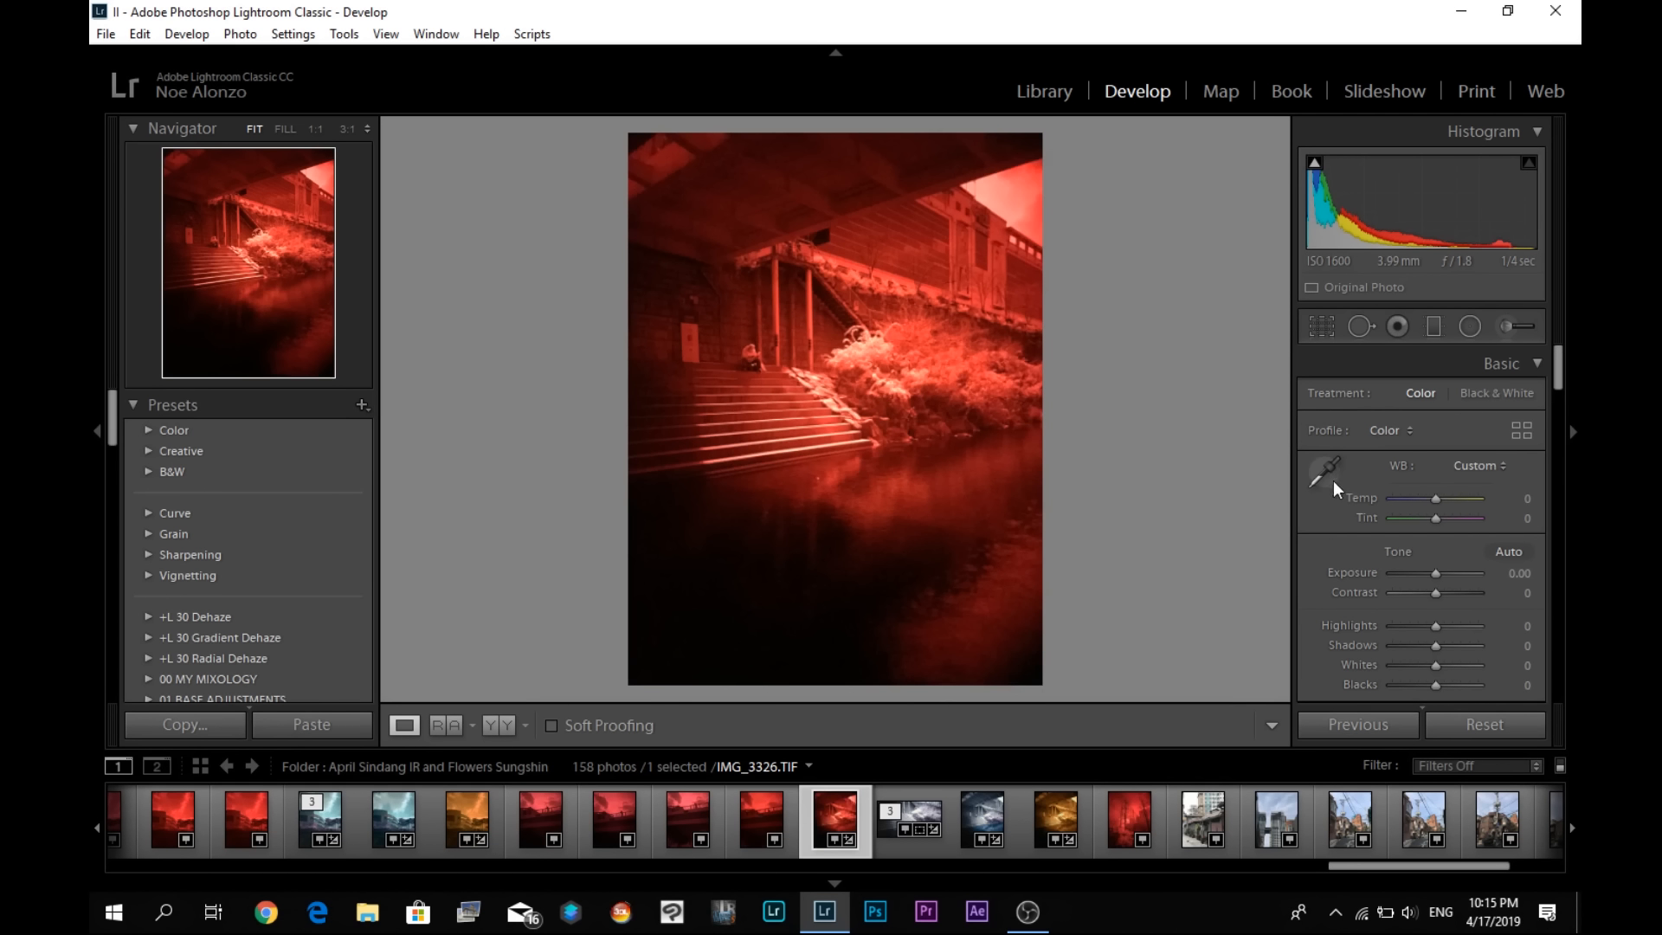
left_click(1326, 474)
left_click(877, 355)
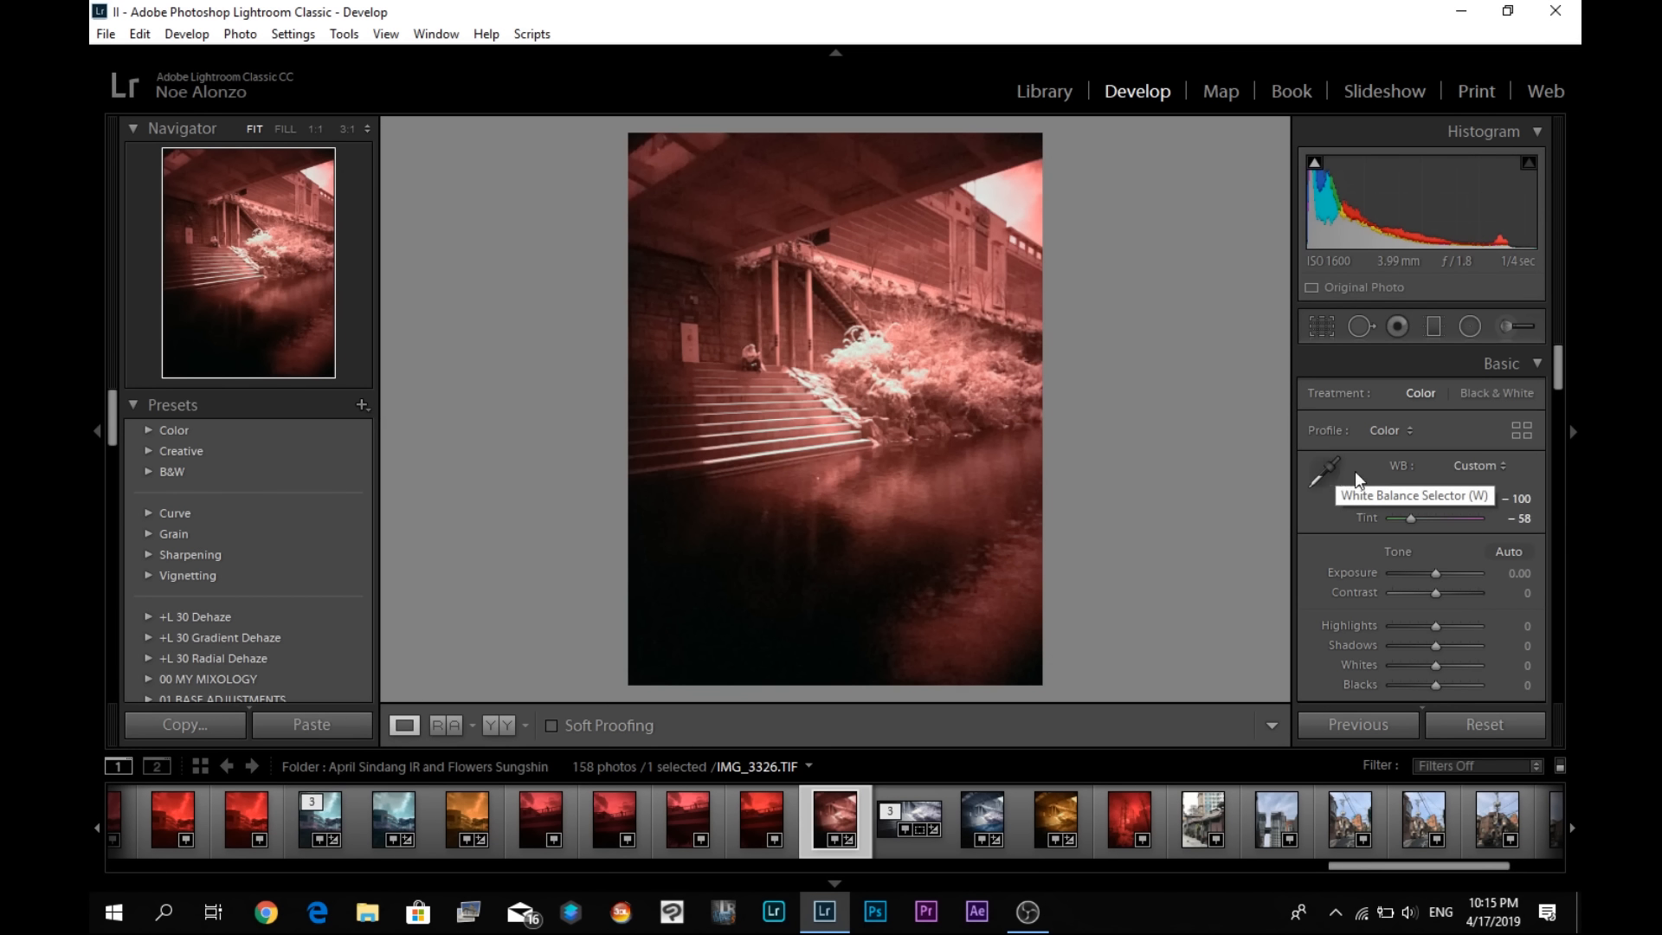
left_click(1481, 722)
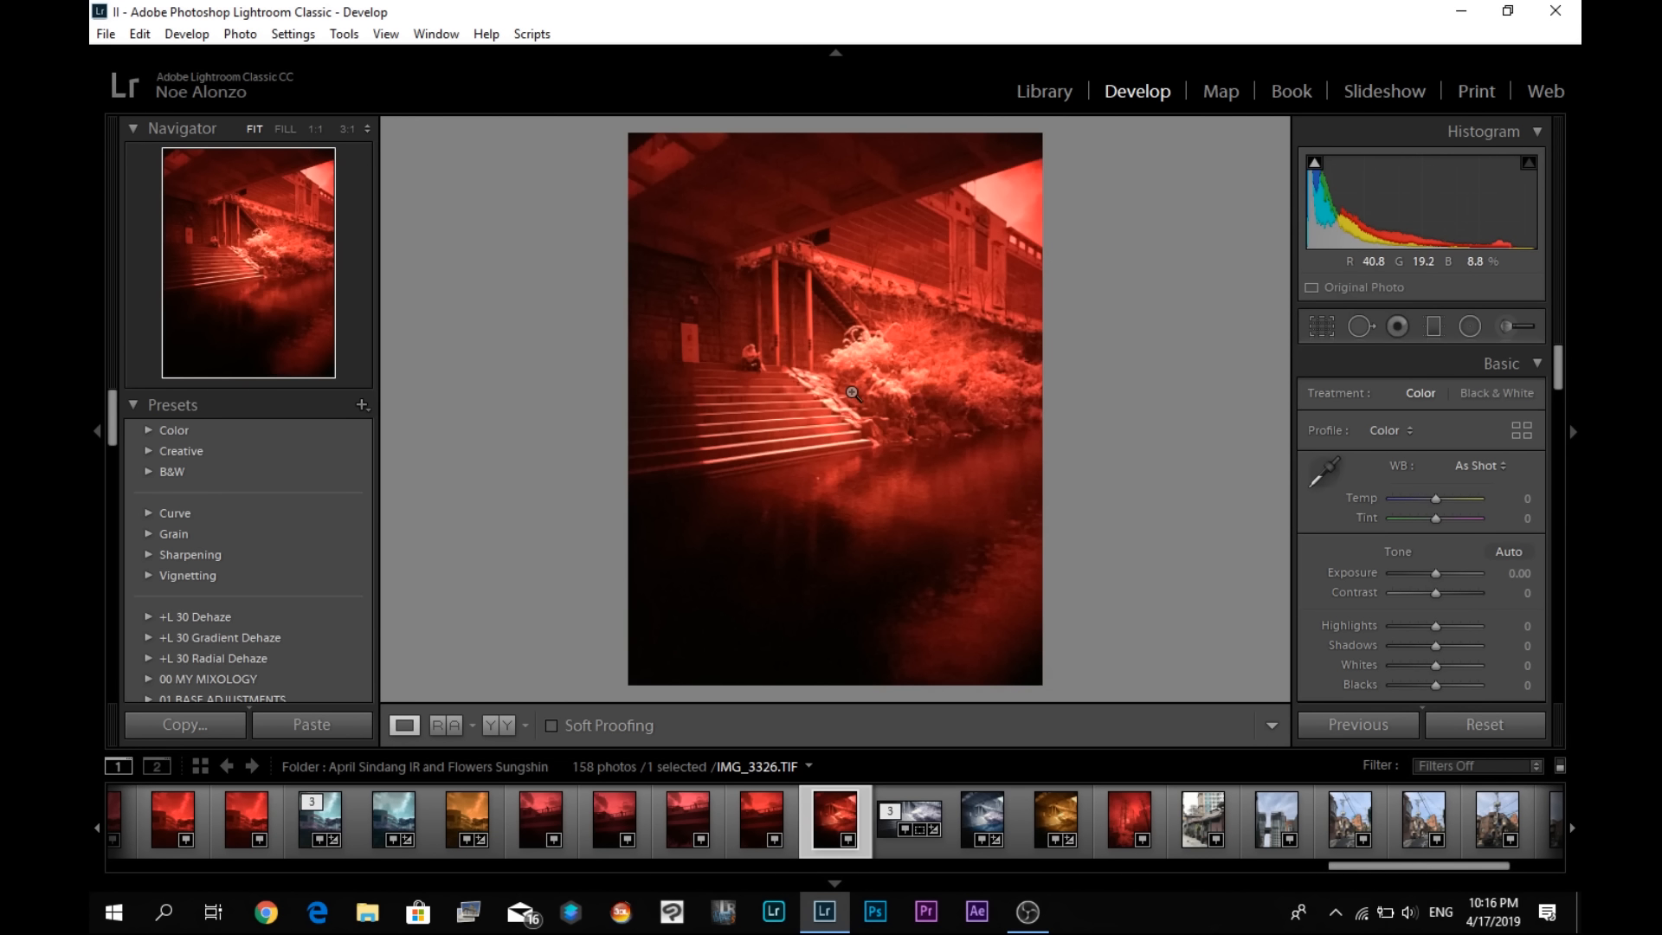
- Export the IMG_3326 photo to the desktop with DNG as the image format
right_click(865, 355)
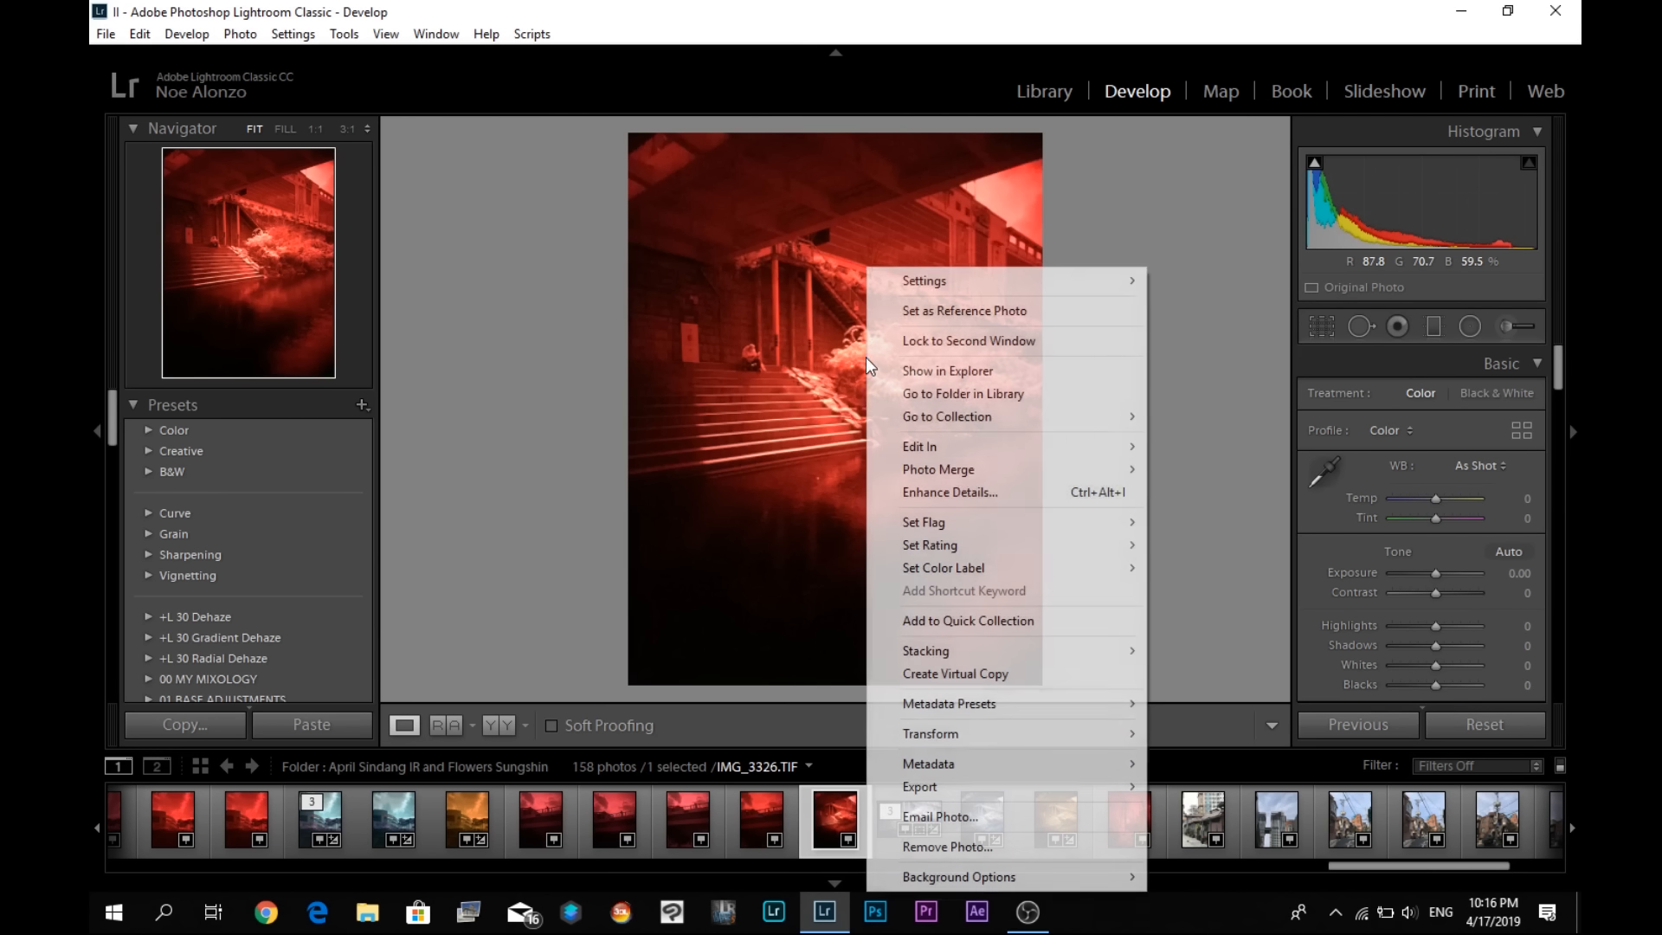
left_click(107, 35)
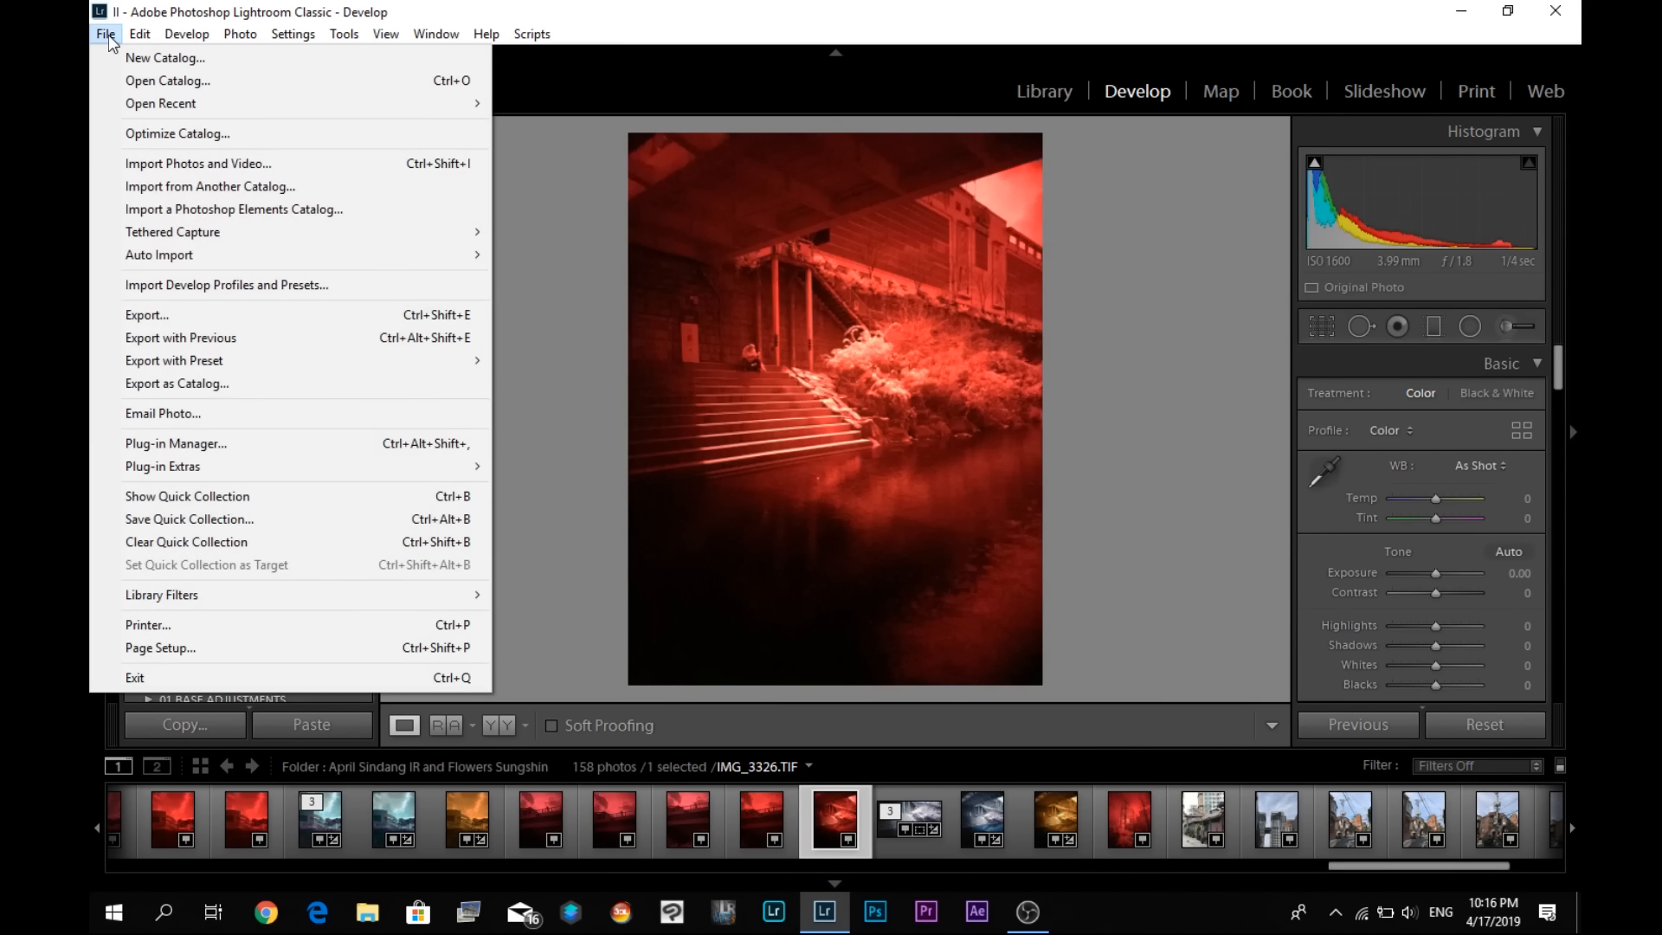
left_click(189, 315)
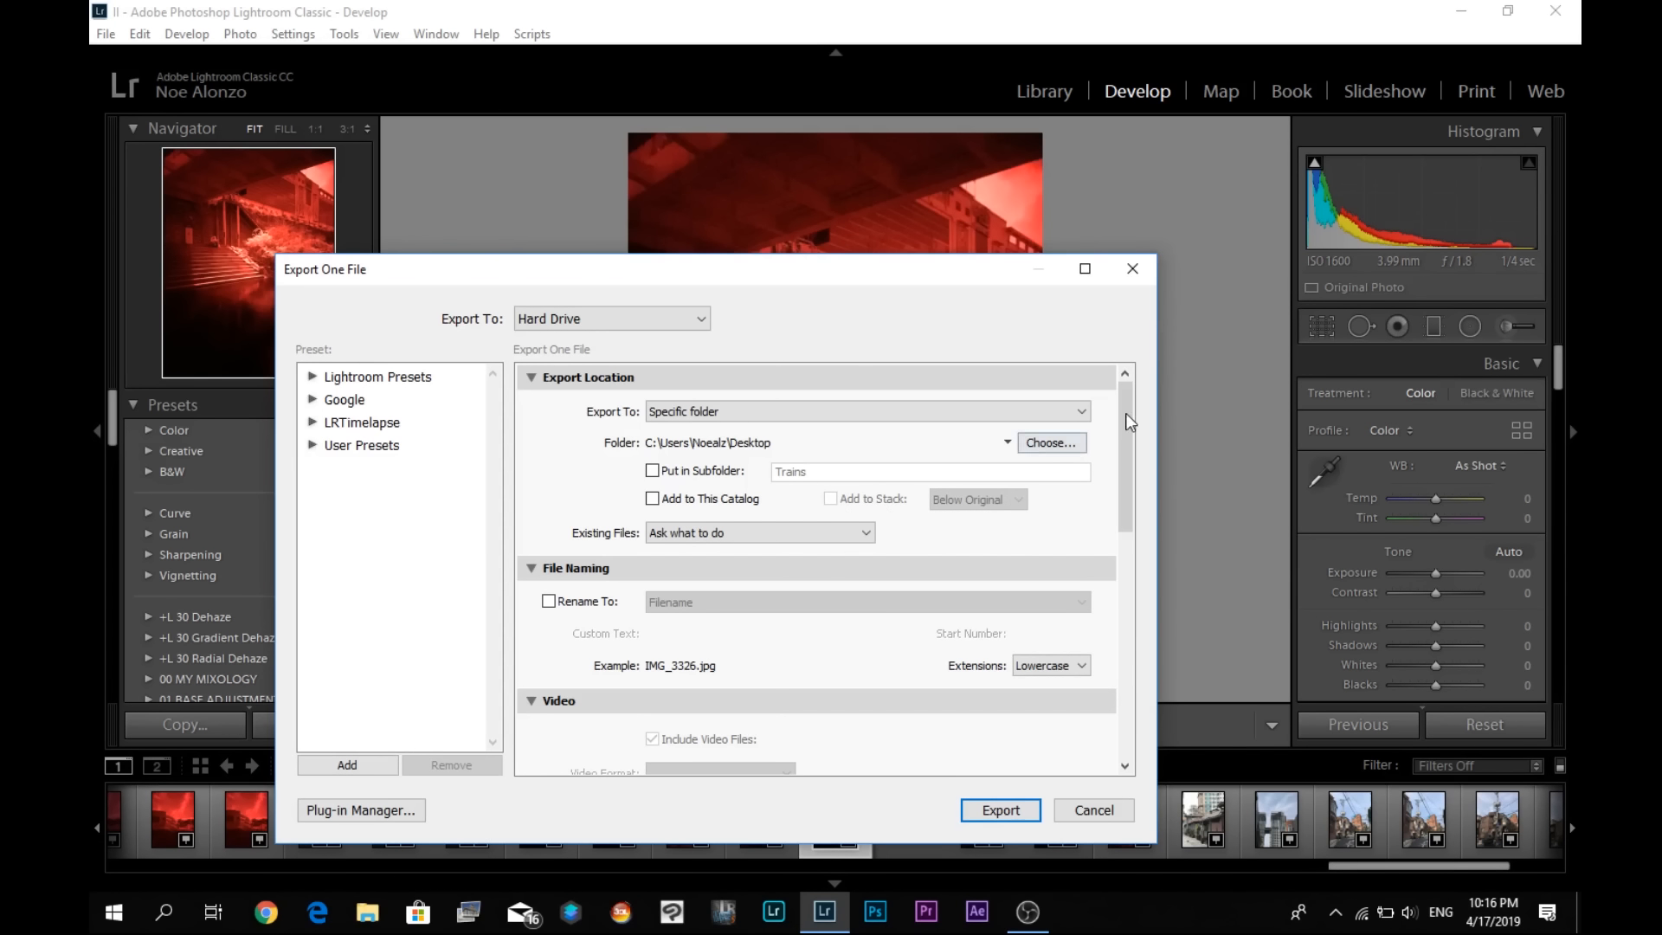
left_click_drag(1129, 421, 1145, 592)
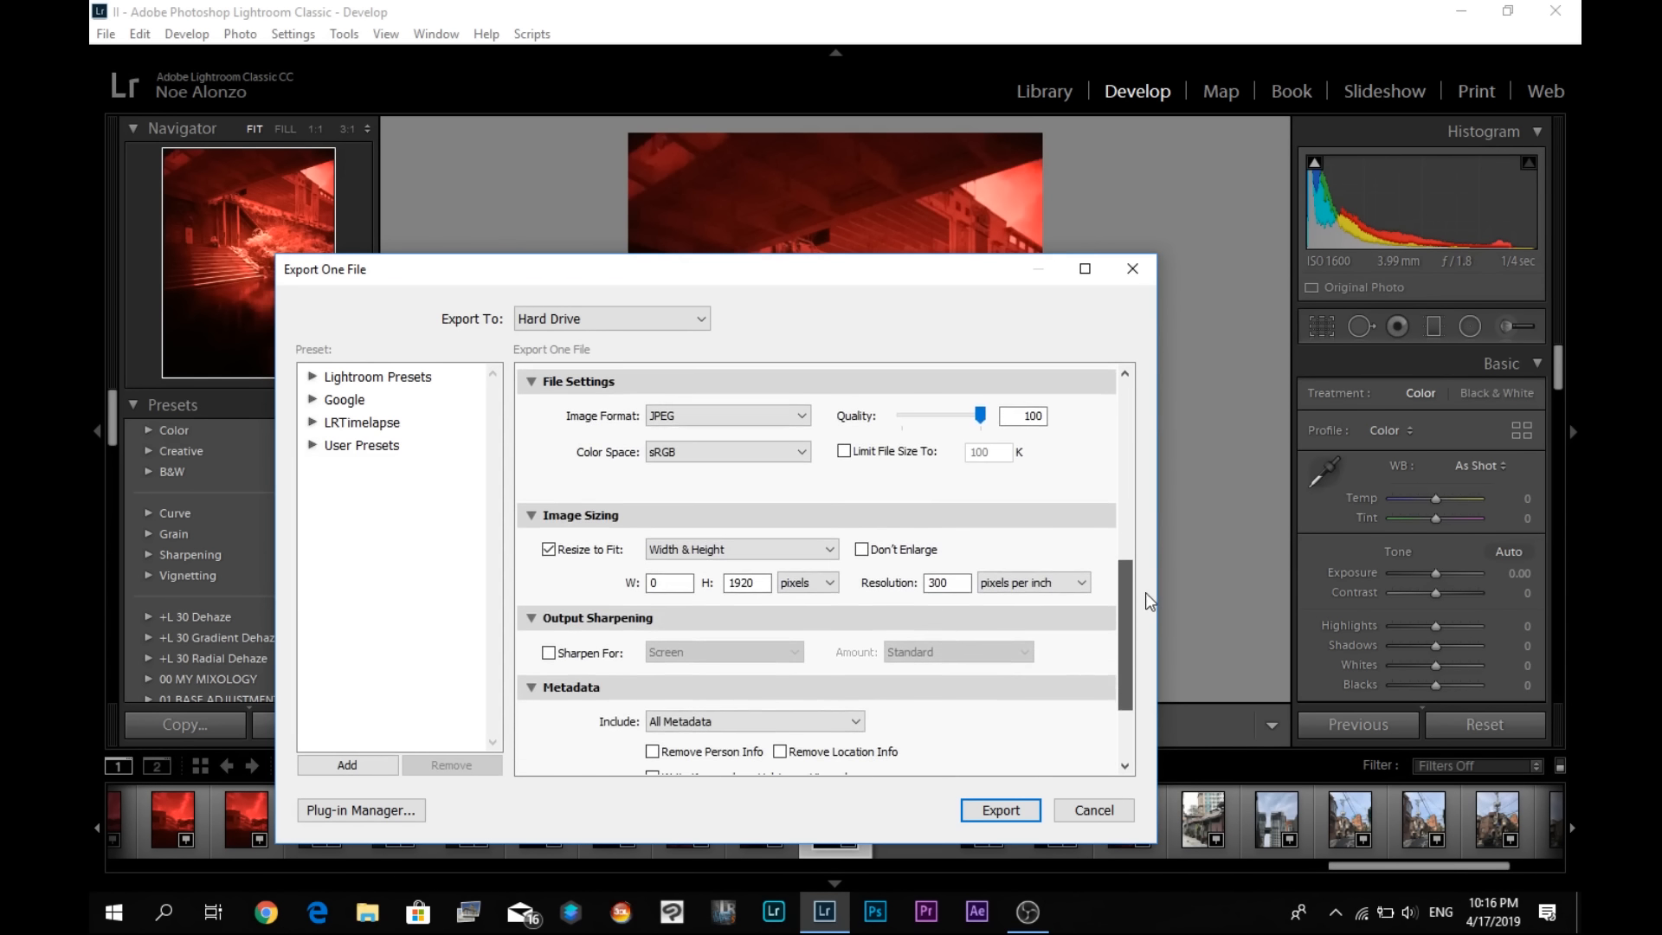
left_click(766, 417)
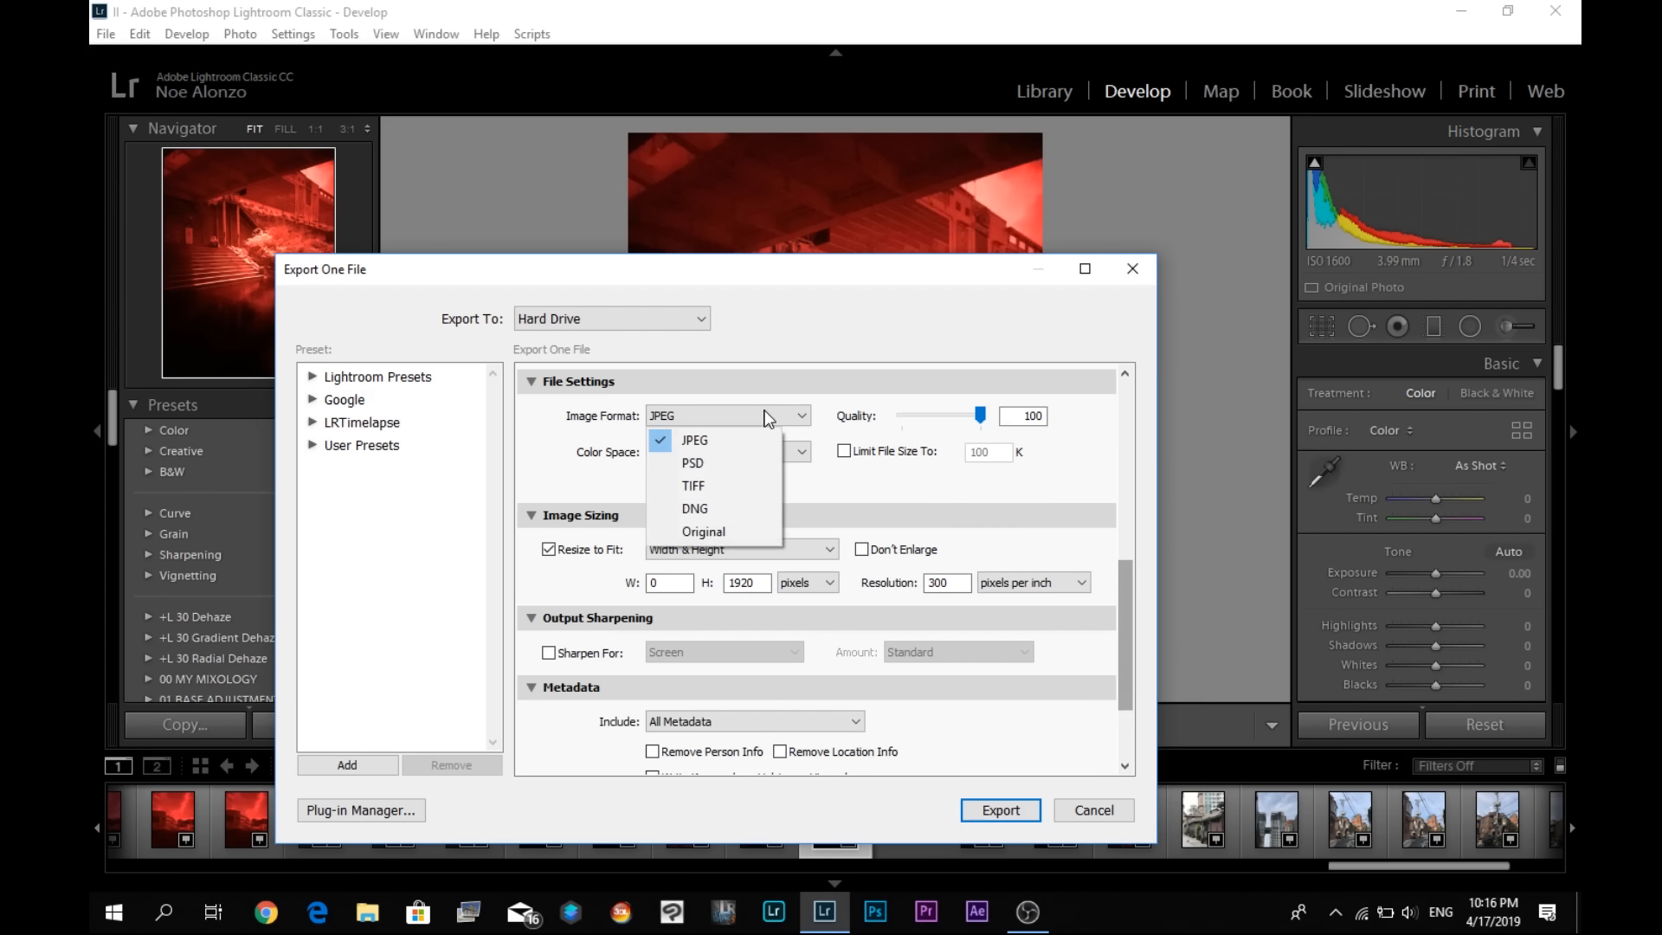
left_click(704, 507)
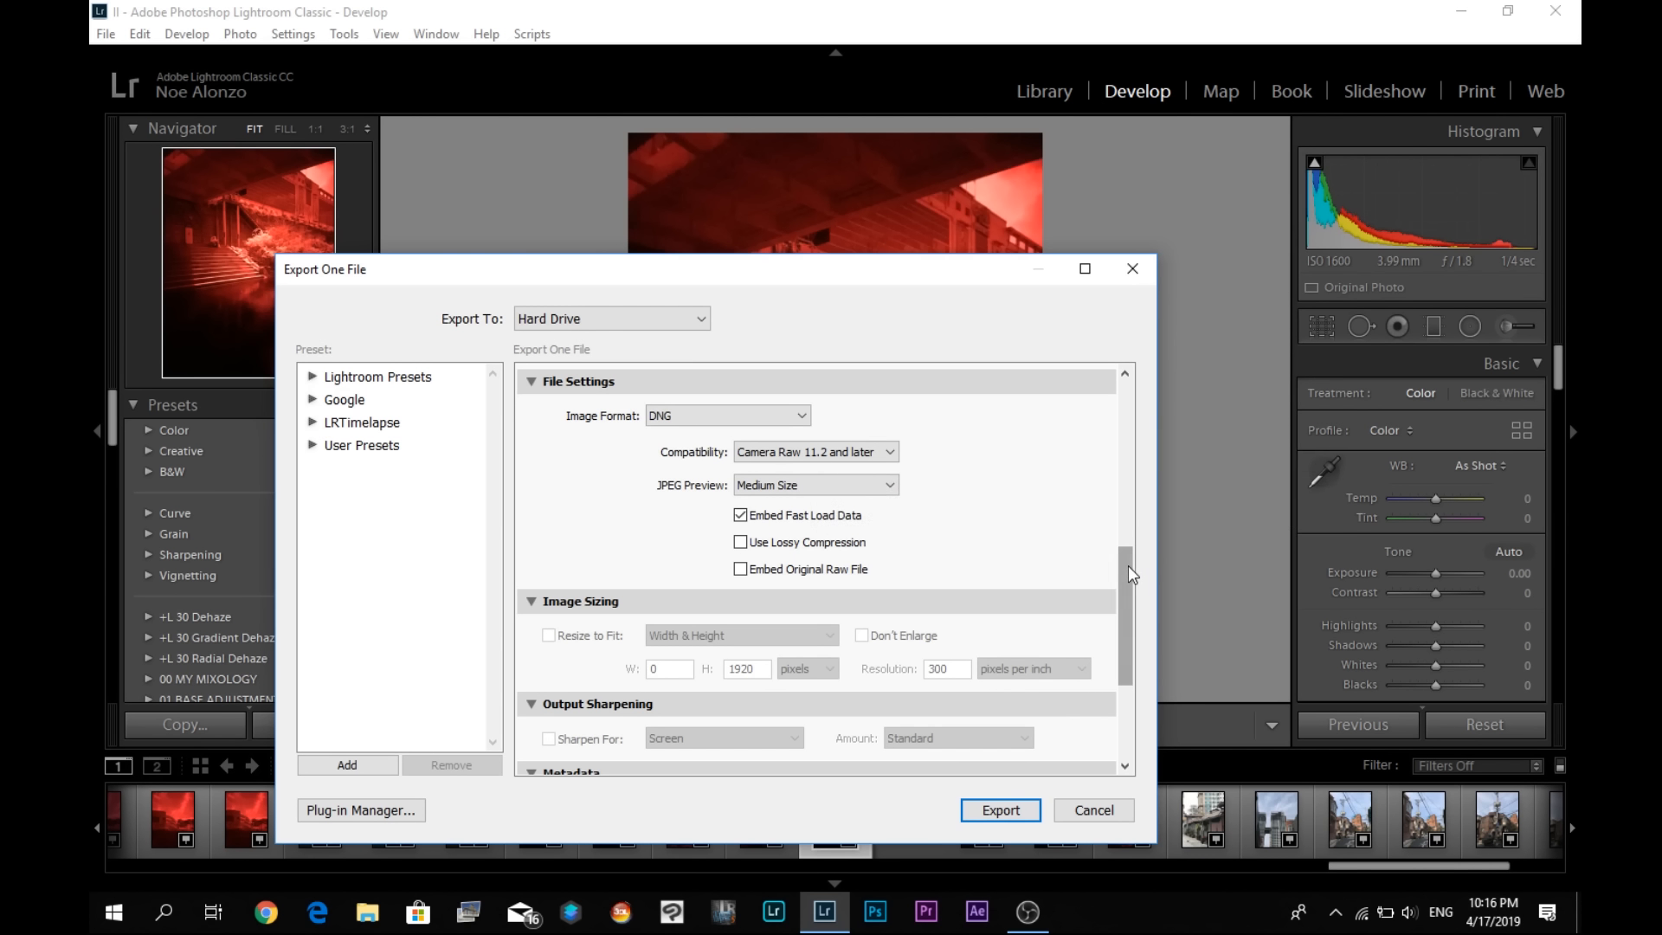
left_click_drag(1128, 564, 1141, 688)
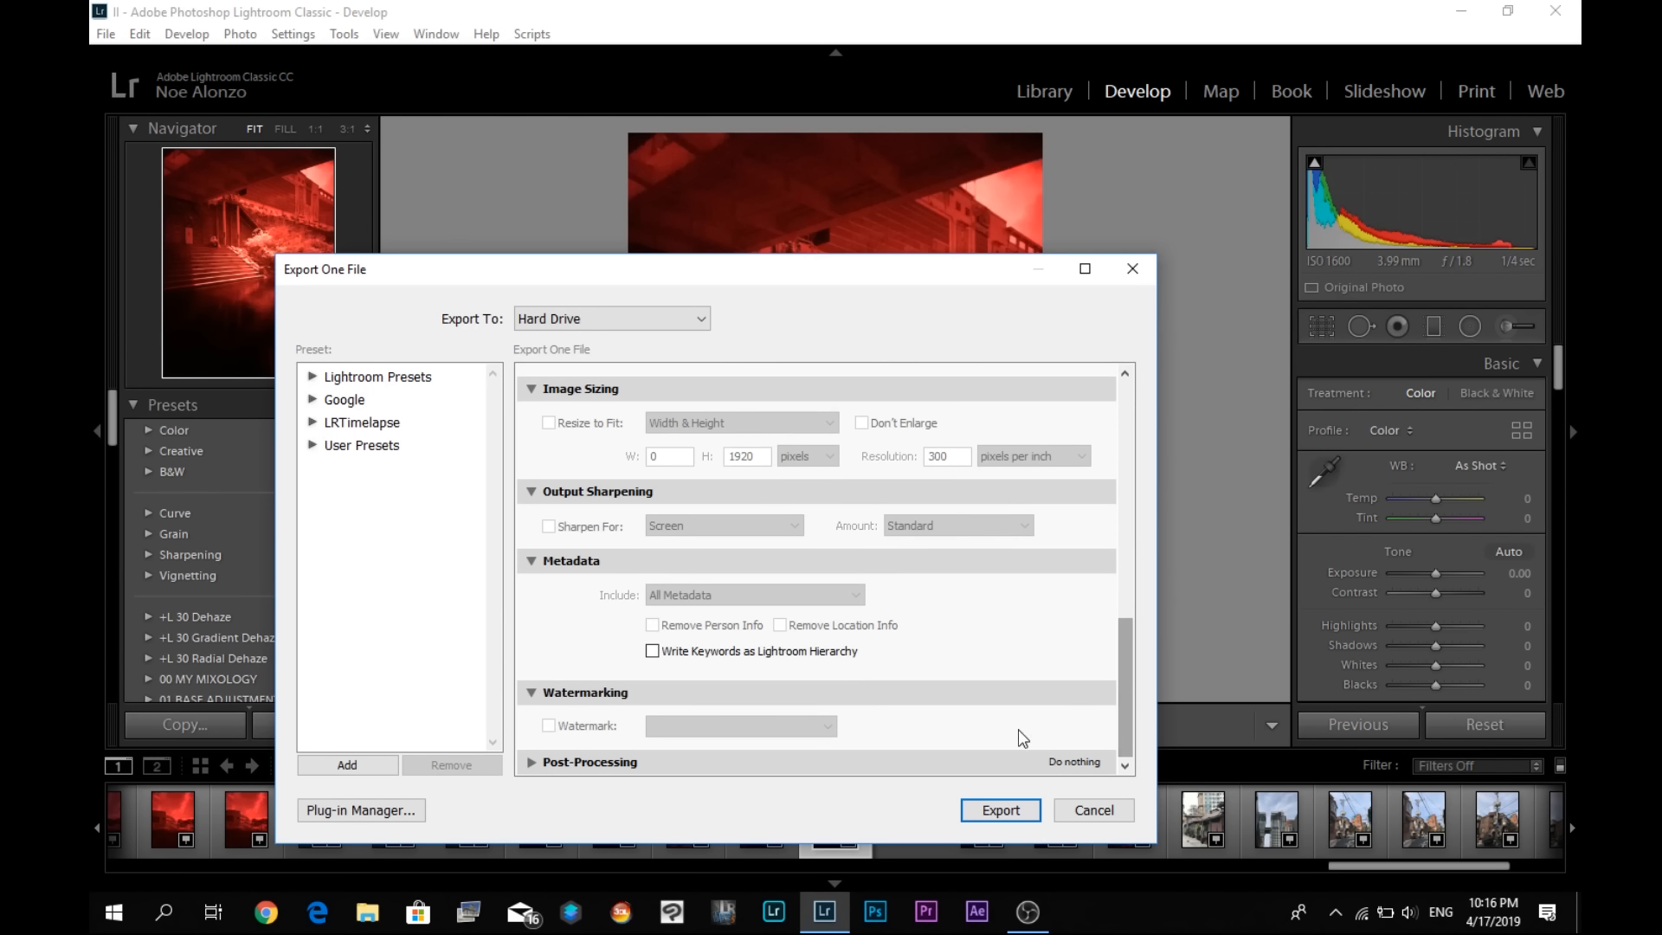
left_click_drag(1122, 703, 1145, 469)
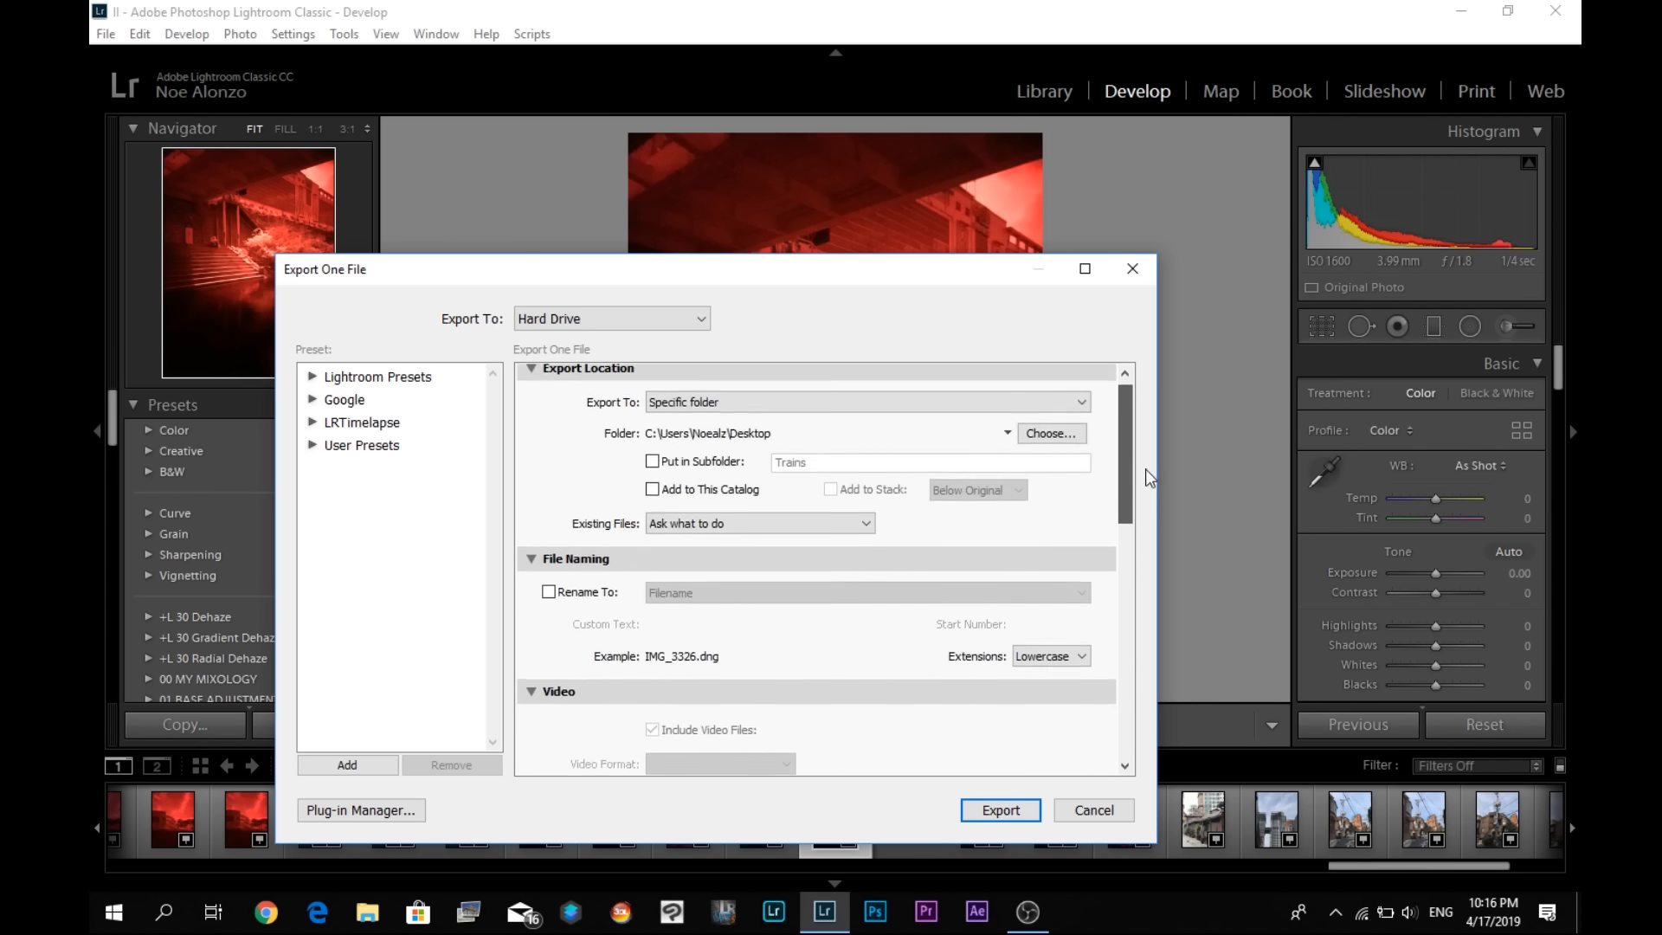
left_click(1000, 809)
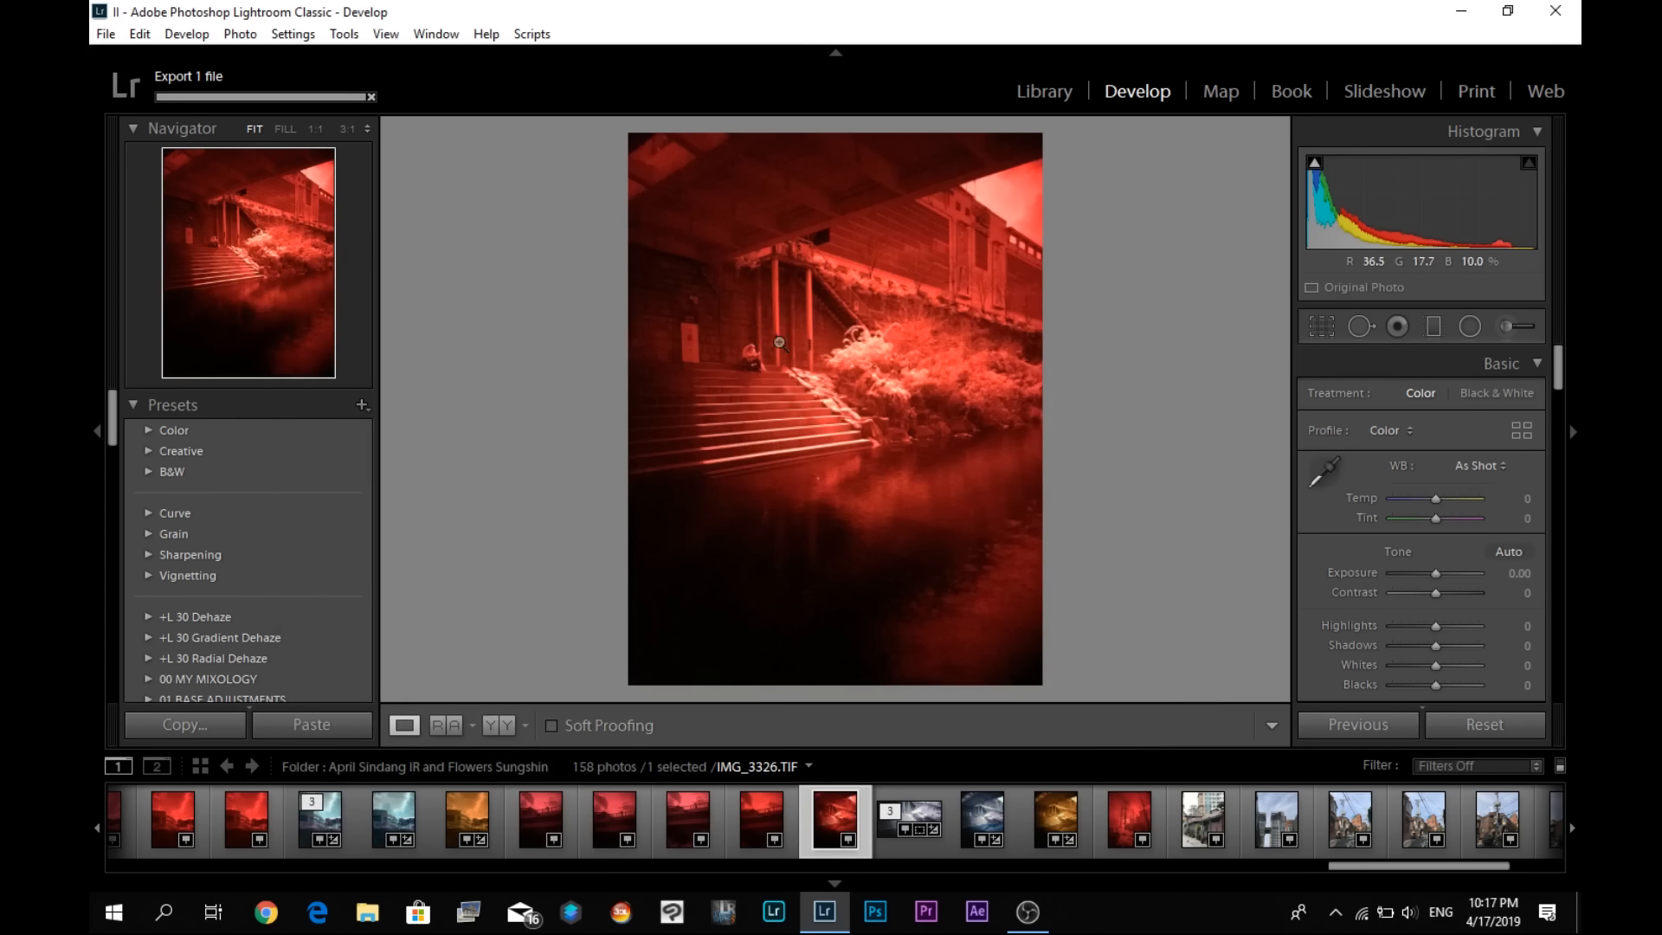
- Minimize Lightroom, move the exported IMG_3326.dng to an empty area of the desktop, and switch to Photoshop
left_click(1454, 13)
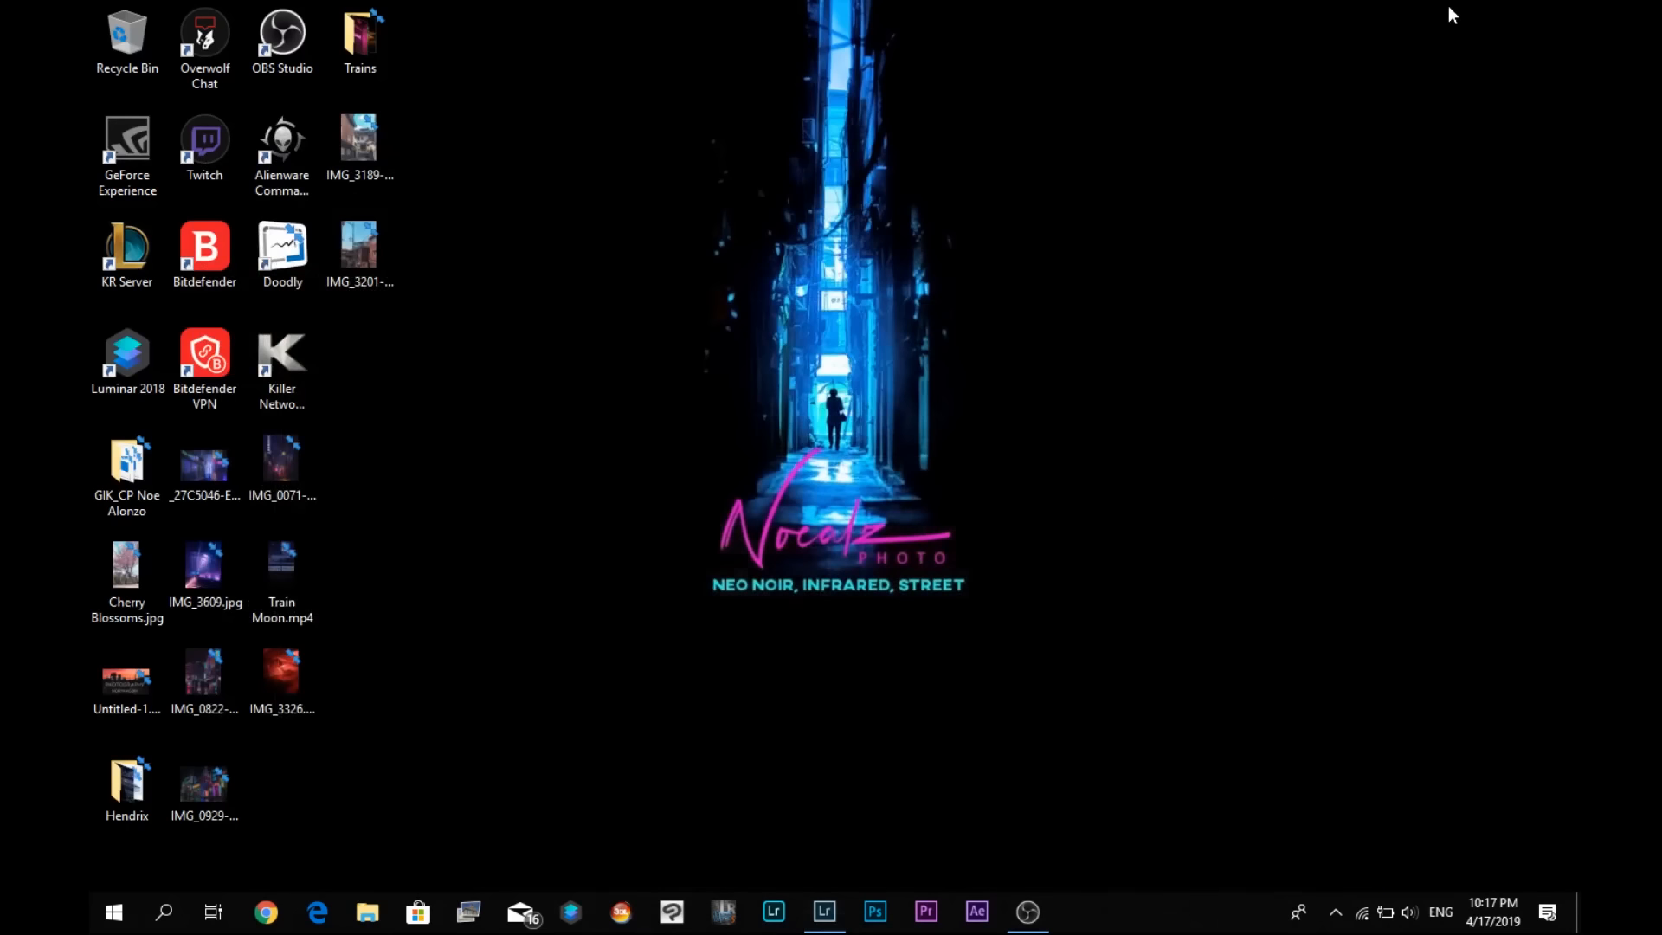
left_click_drag(286, 679, 583, 352)
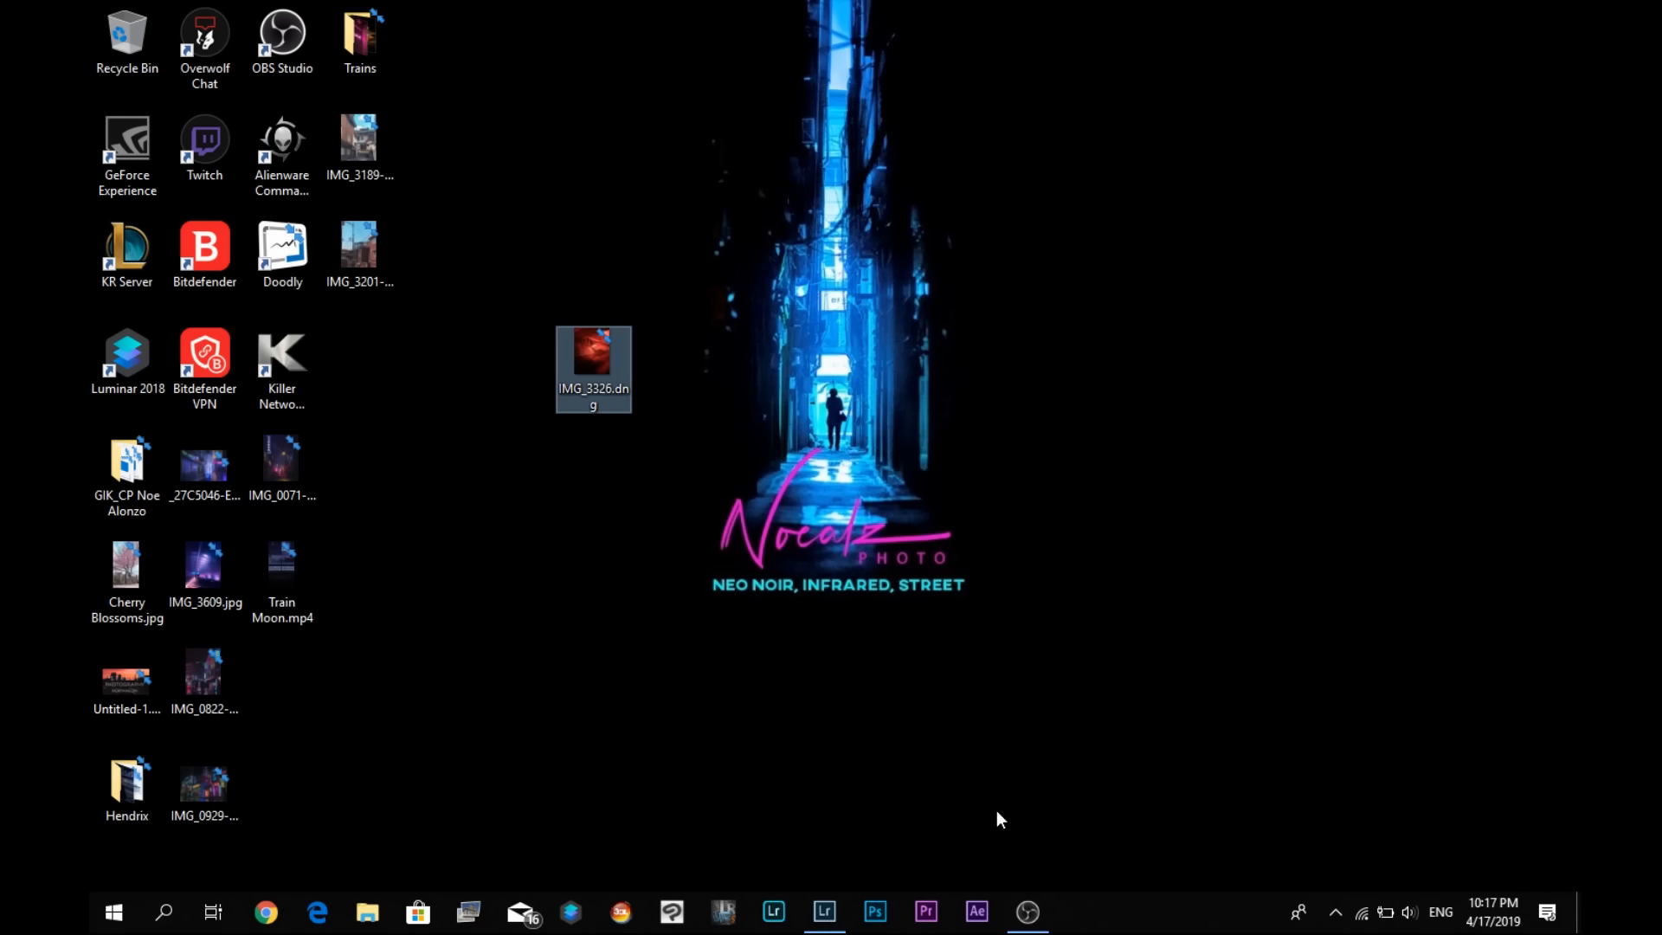
left_click(875, 911)
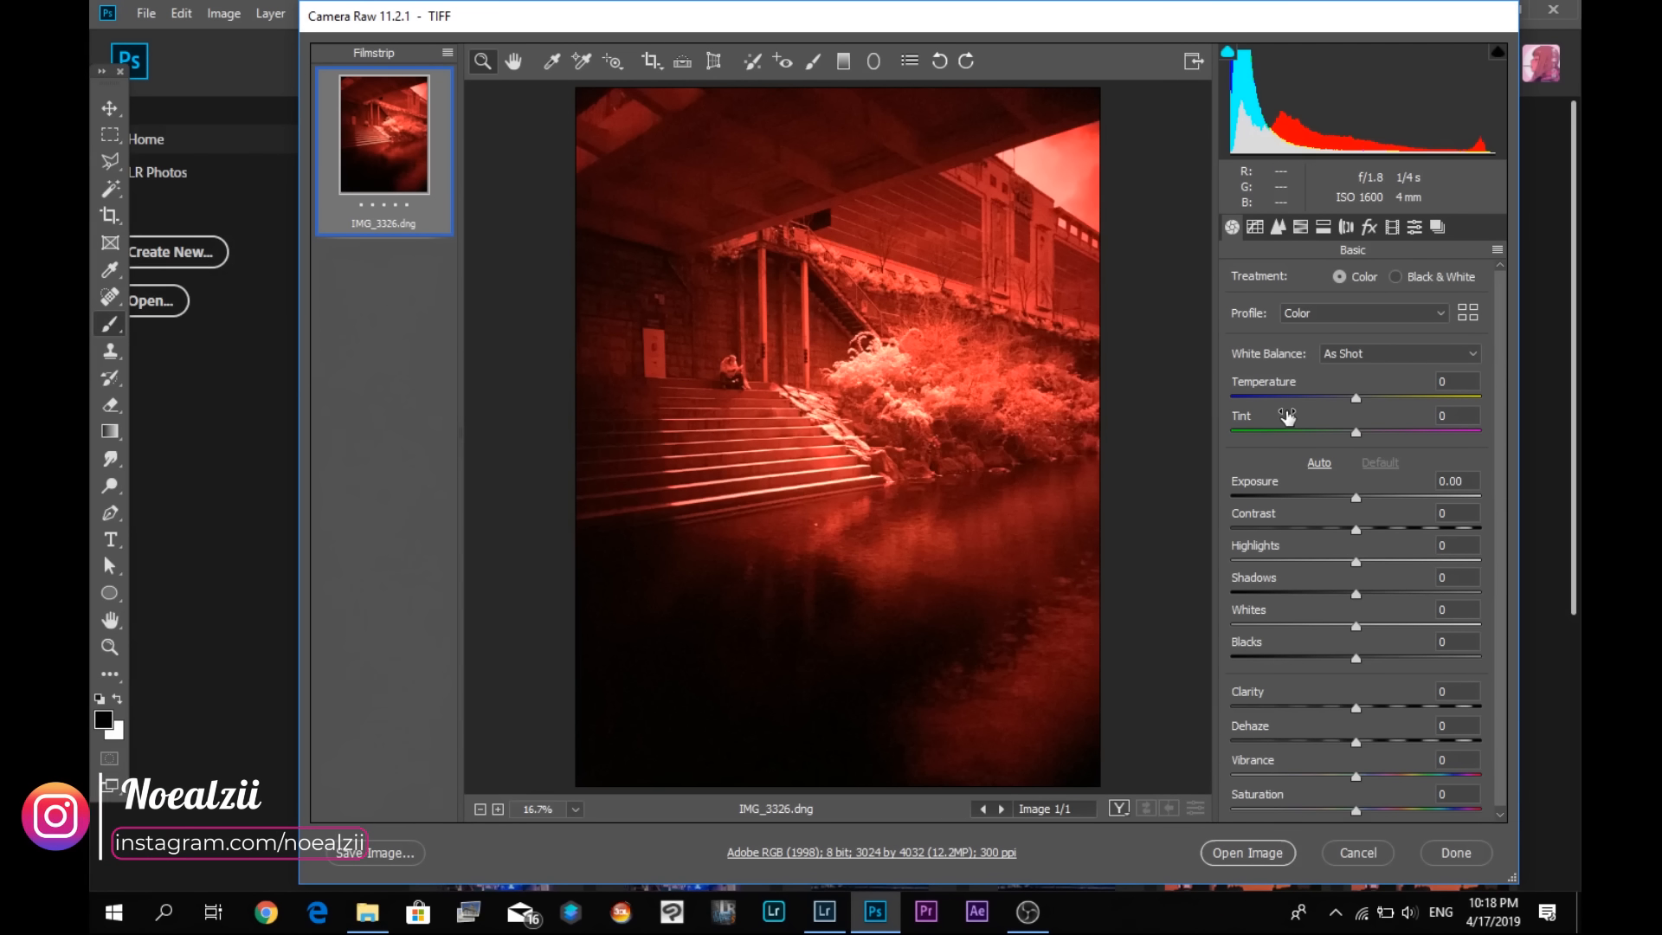
- Set the photo's white balance temperature to -100 in Camera Raw and bring up the presets list
left_click_drag(1355, 404, 1227, 405)
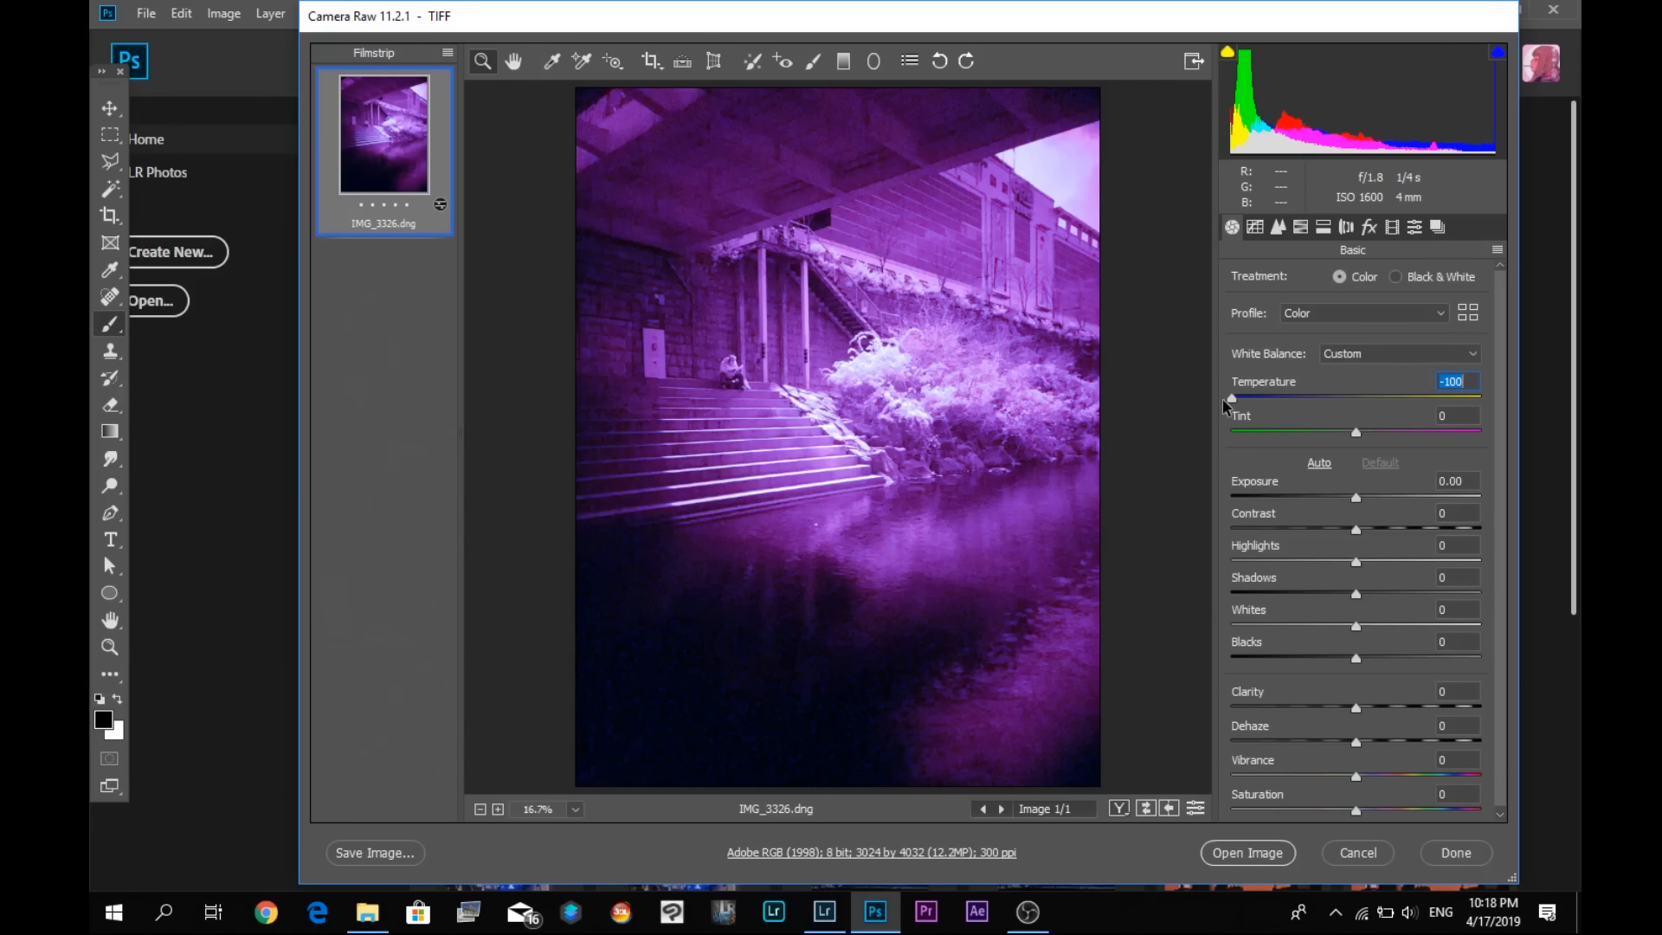
left_click(1416, 227)
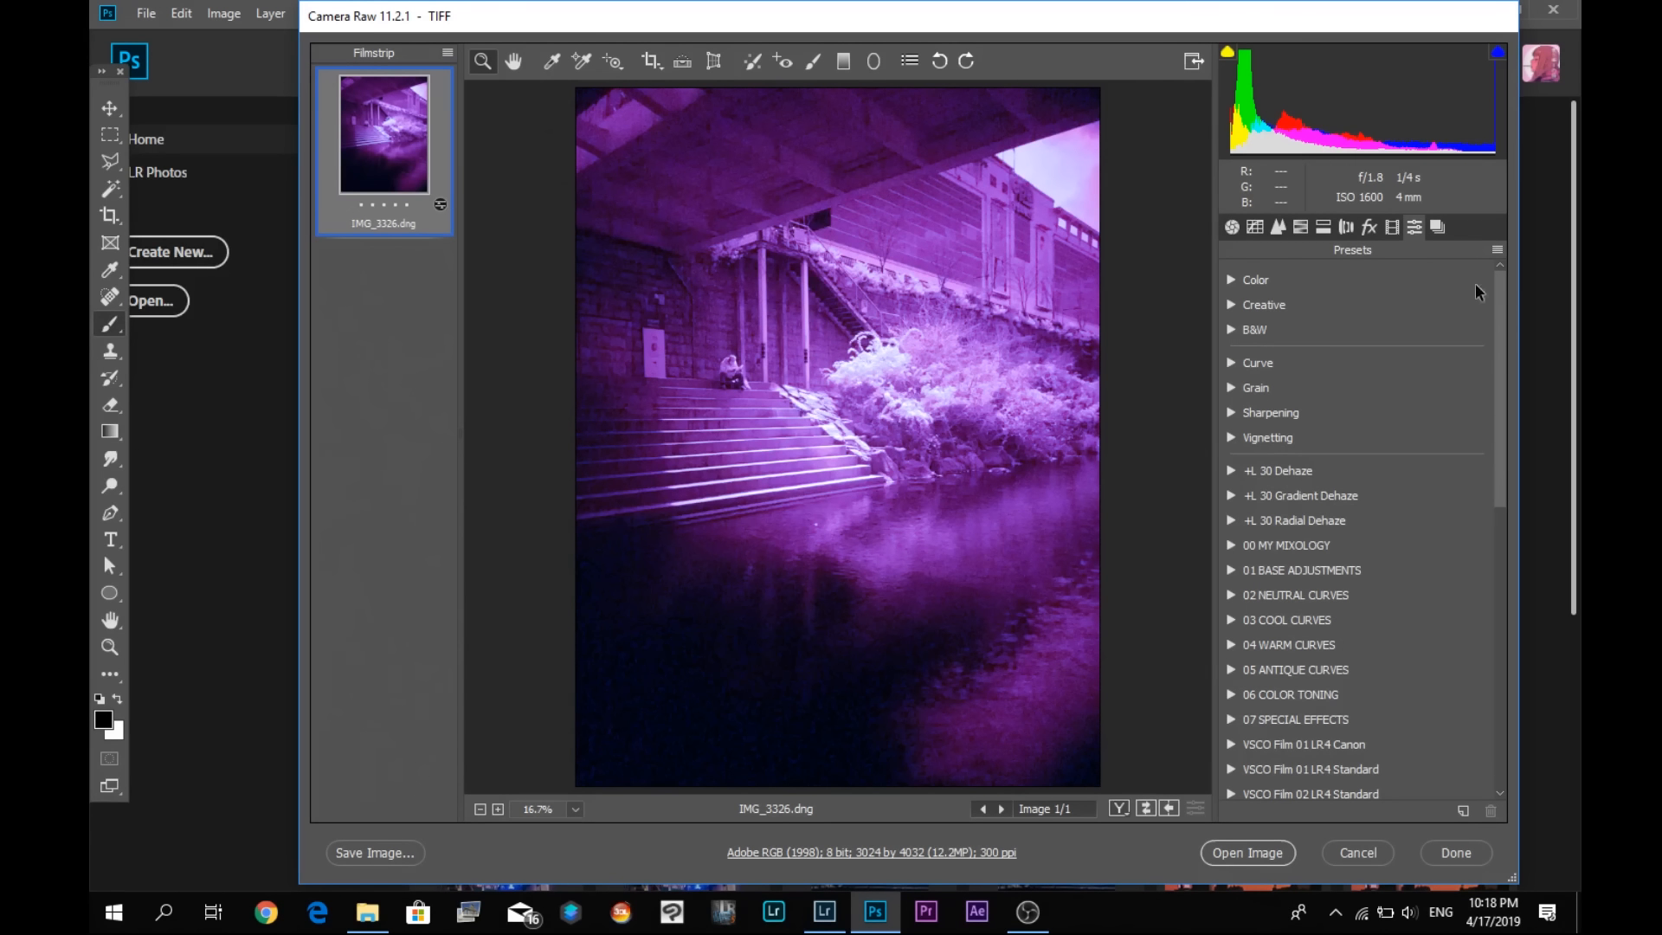
left_click(1462, 812)
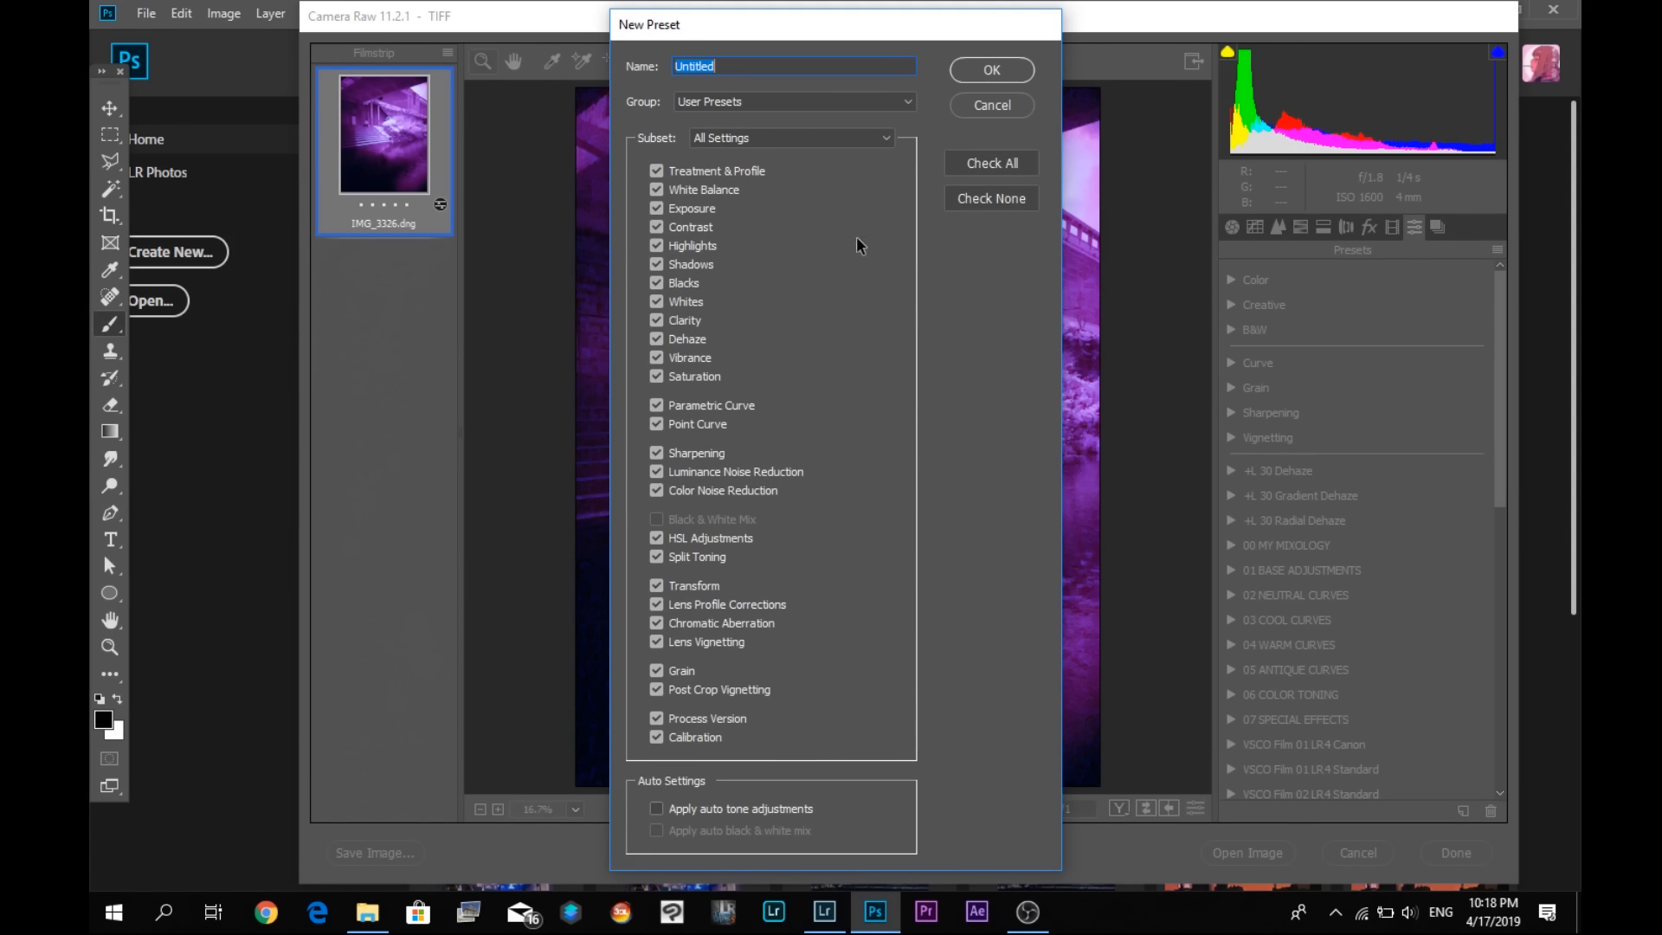
left_click(1000, 110)
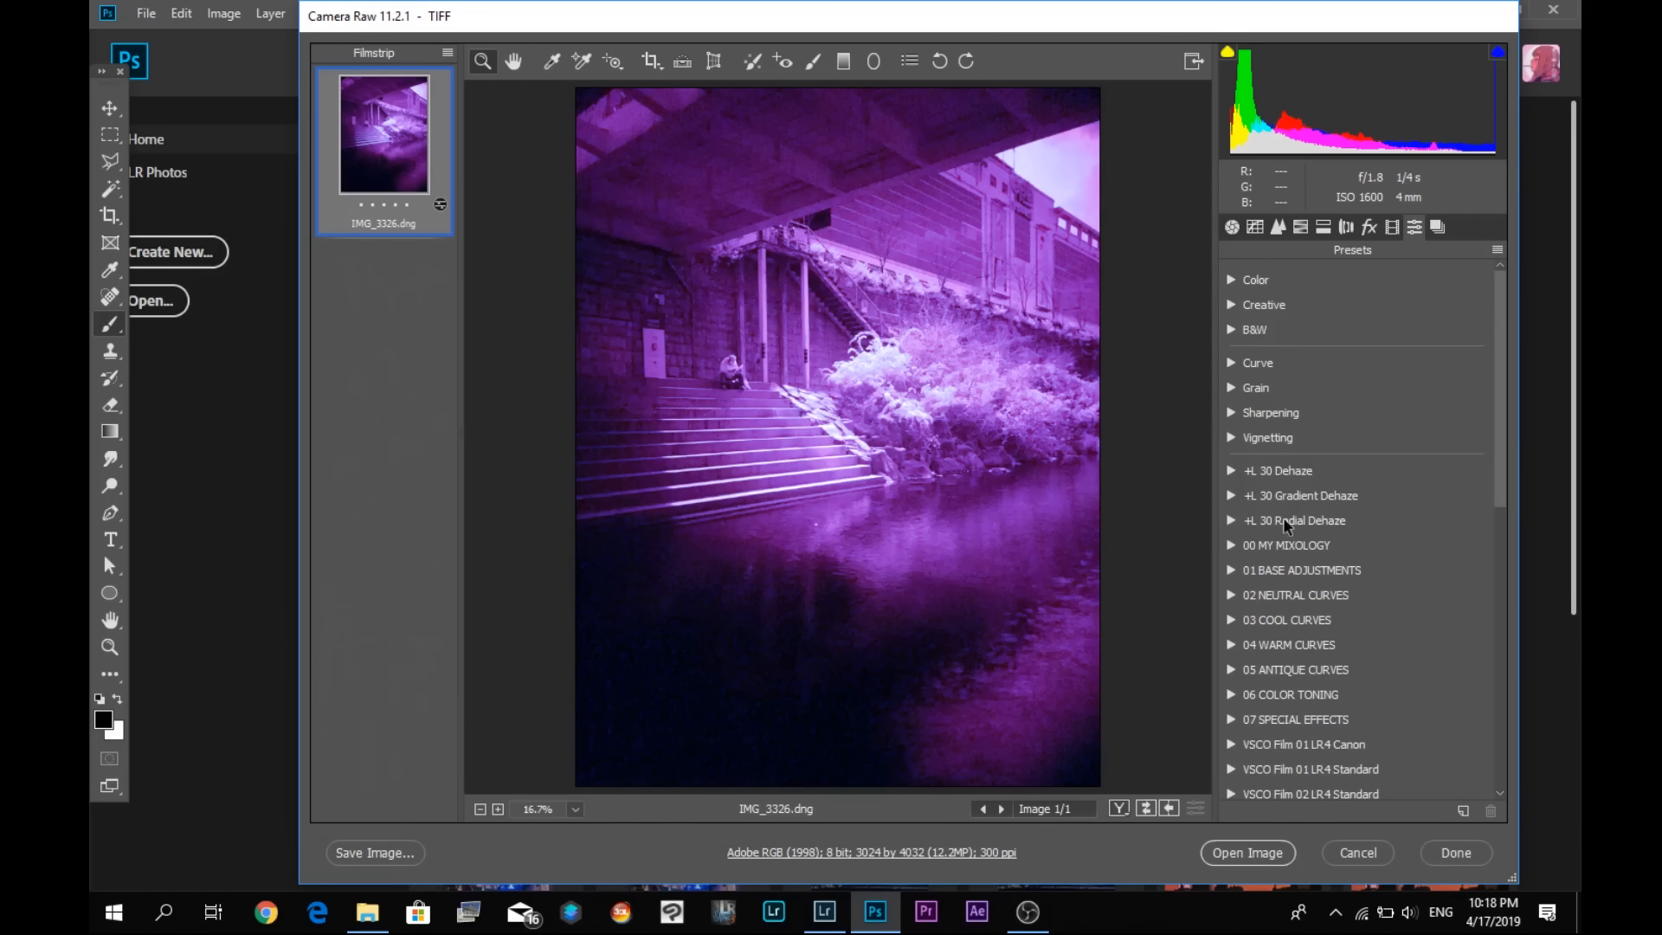
- Start a new user profile from the photo's Basic settings and enter its name
key("alt")
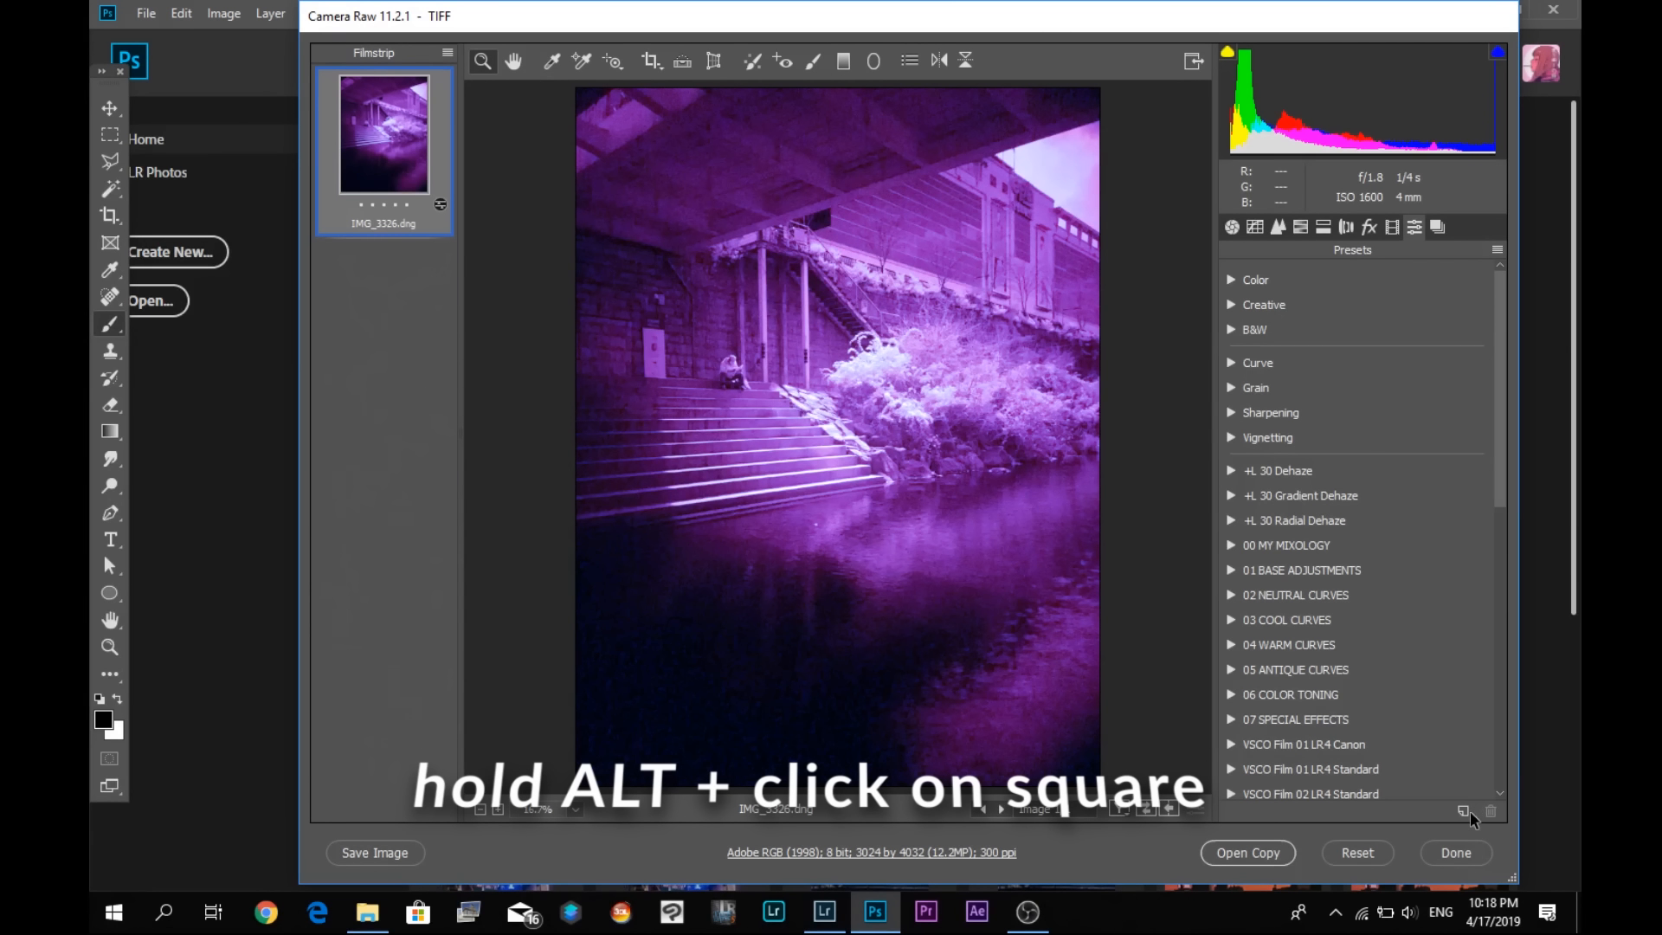
left_click(1463, 812, "alt")
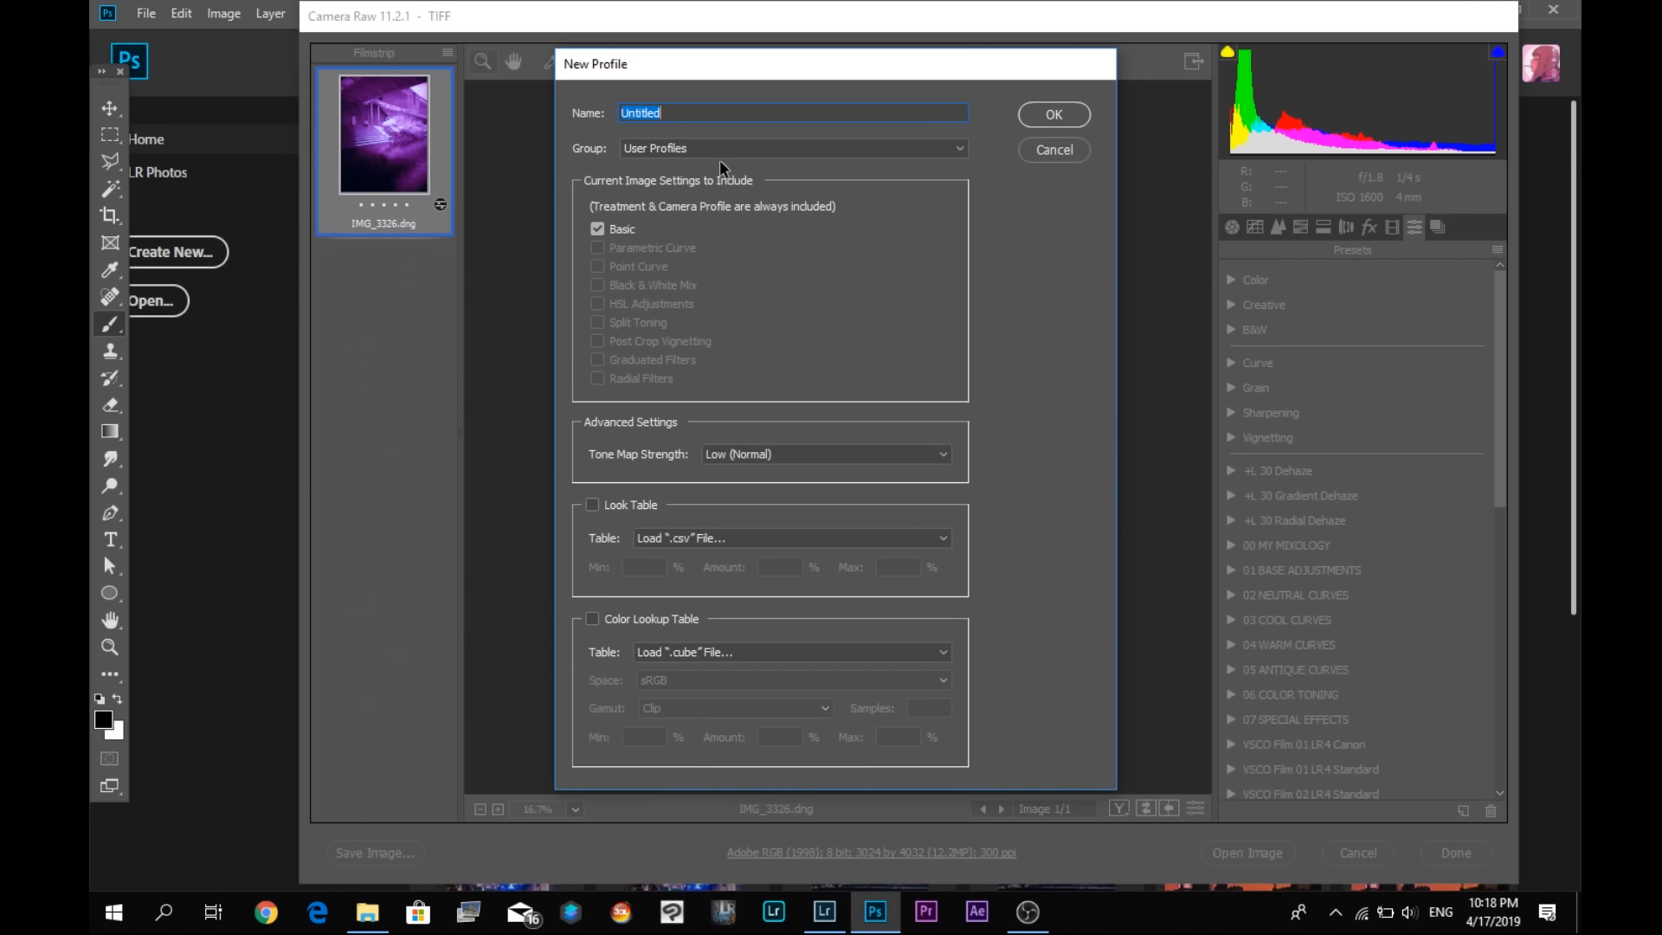
type("I")
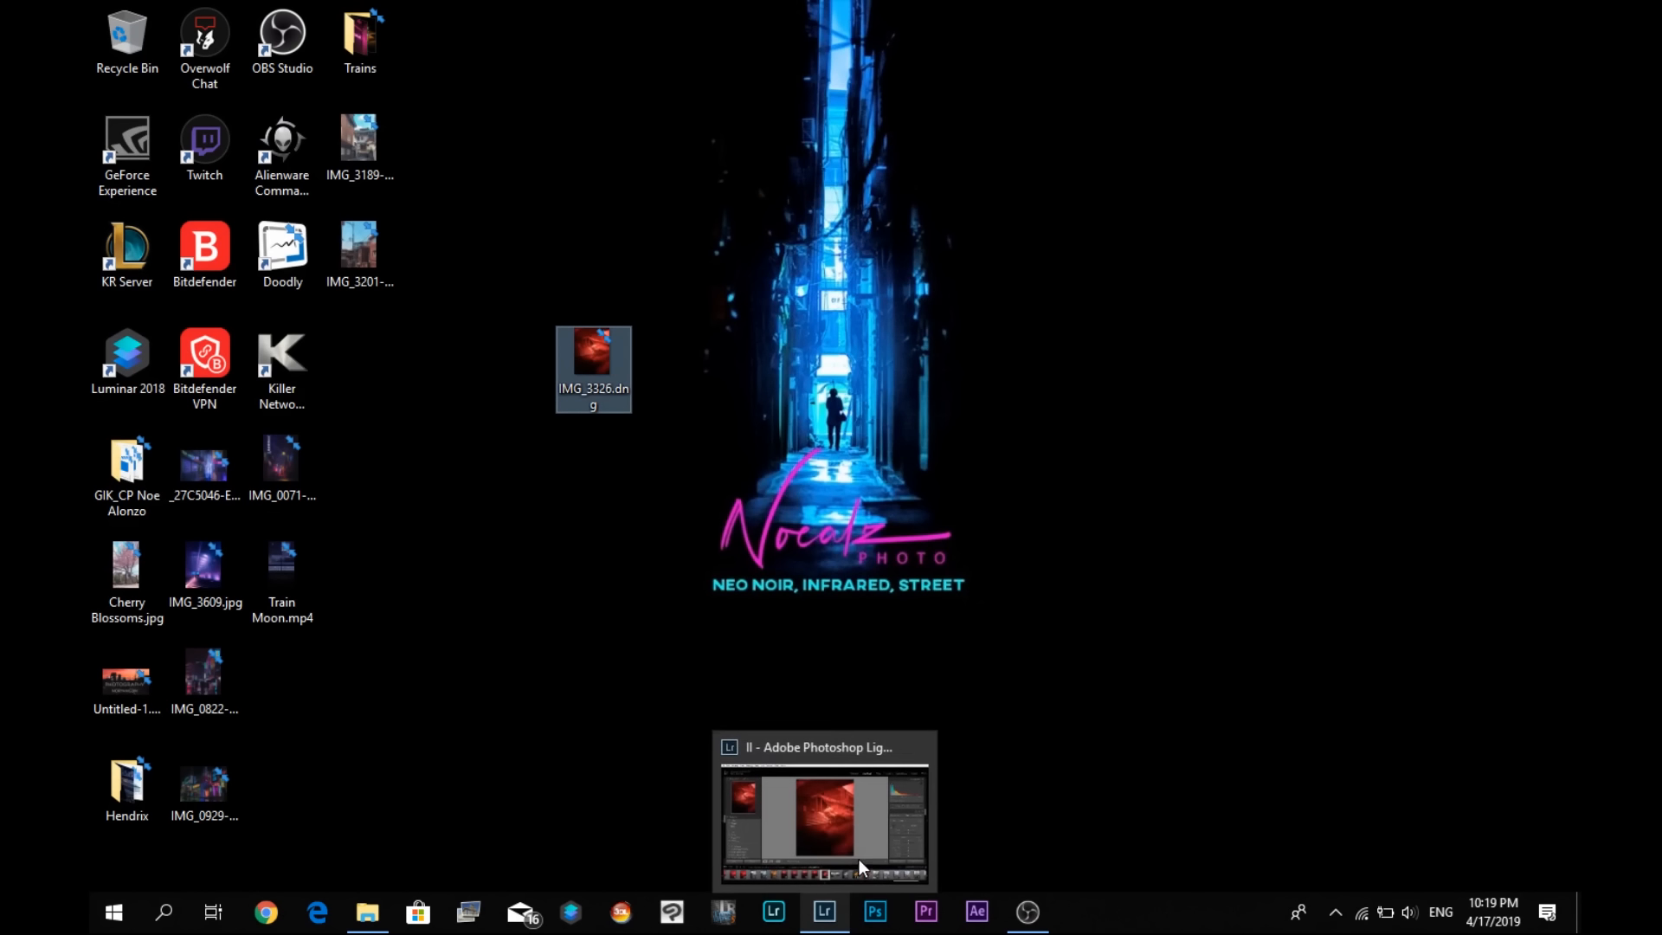
- Restart Lightroom Classic, skipping the catalog backup this time
left_click(826, 907)
left_click(832, 900)
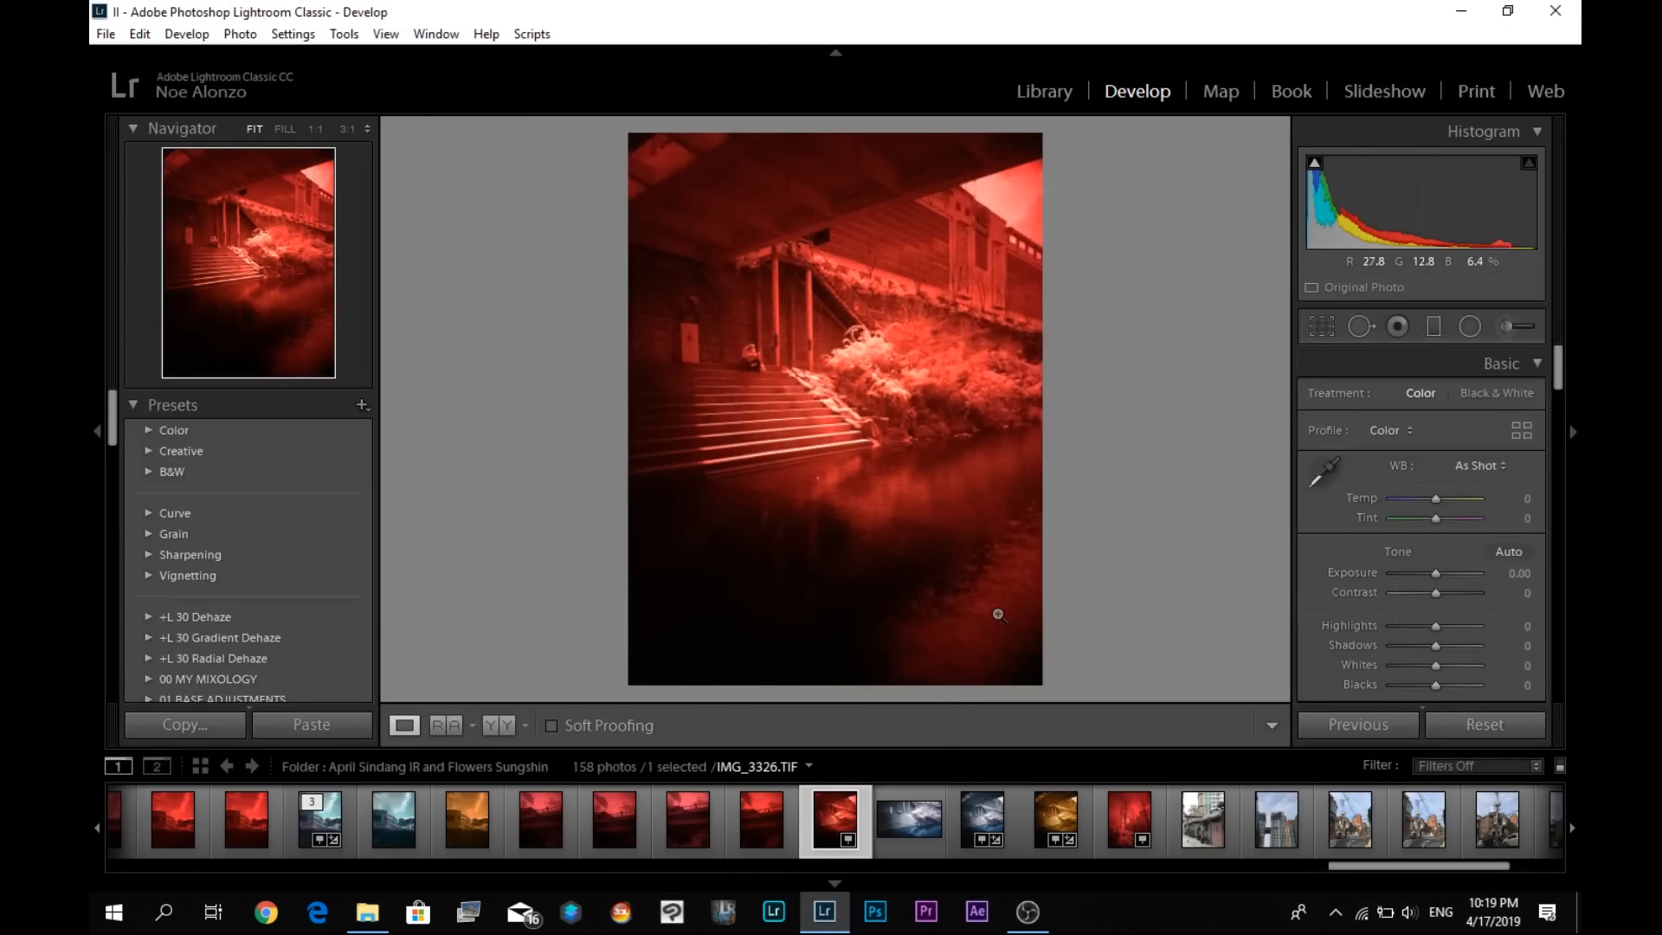
left_click(1570, 12)
left_click(967, 475)
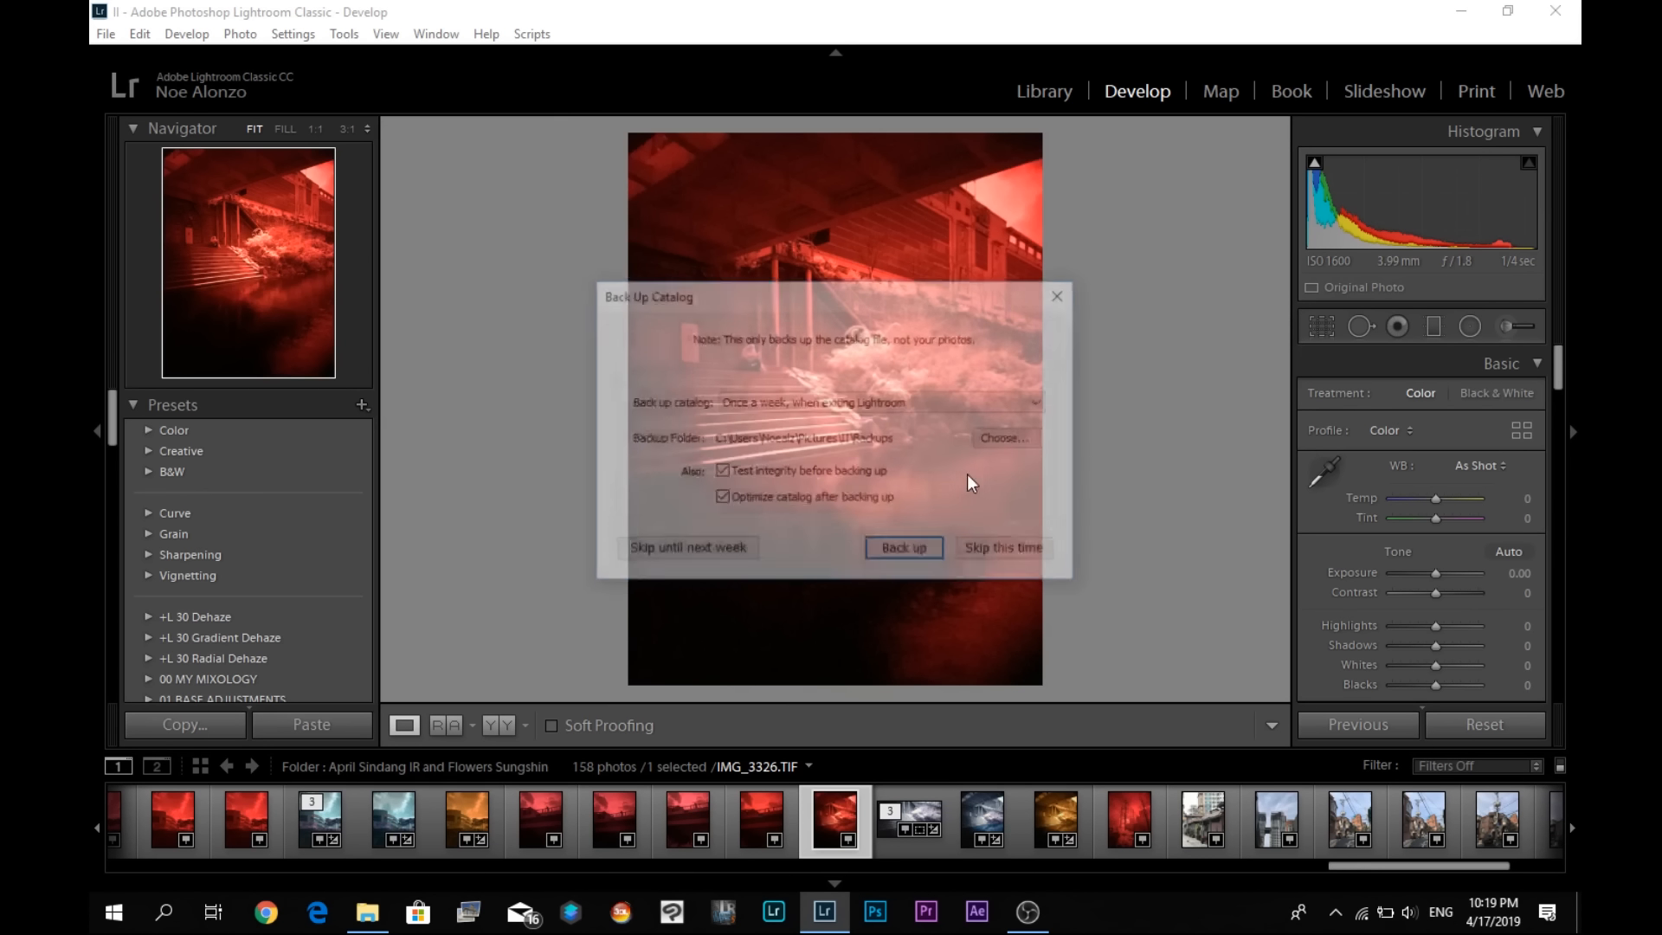
left_click(985, 551)
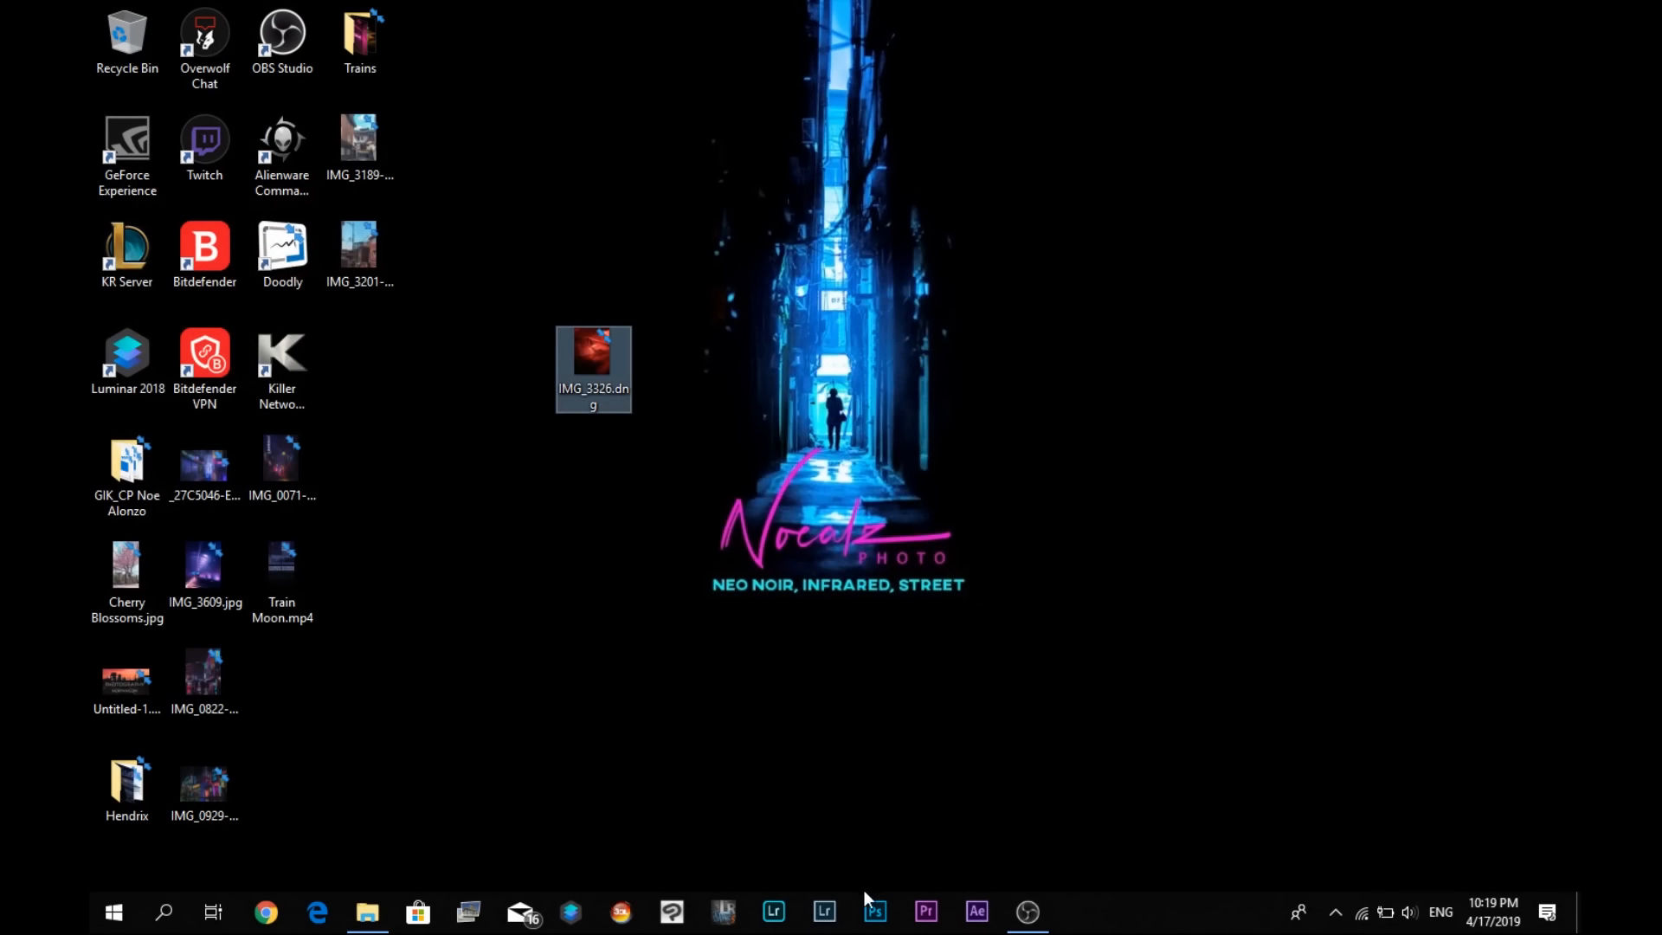
left_click(824, 911)
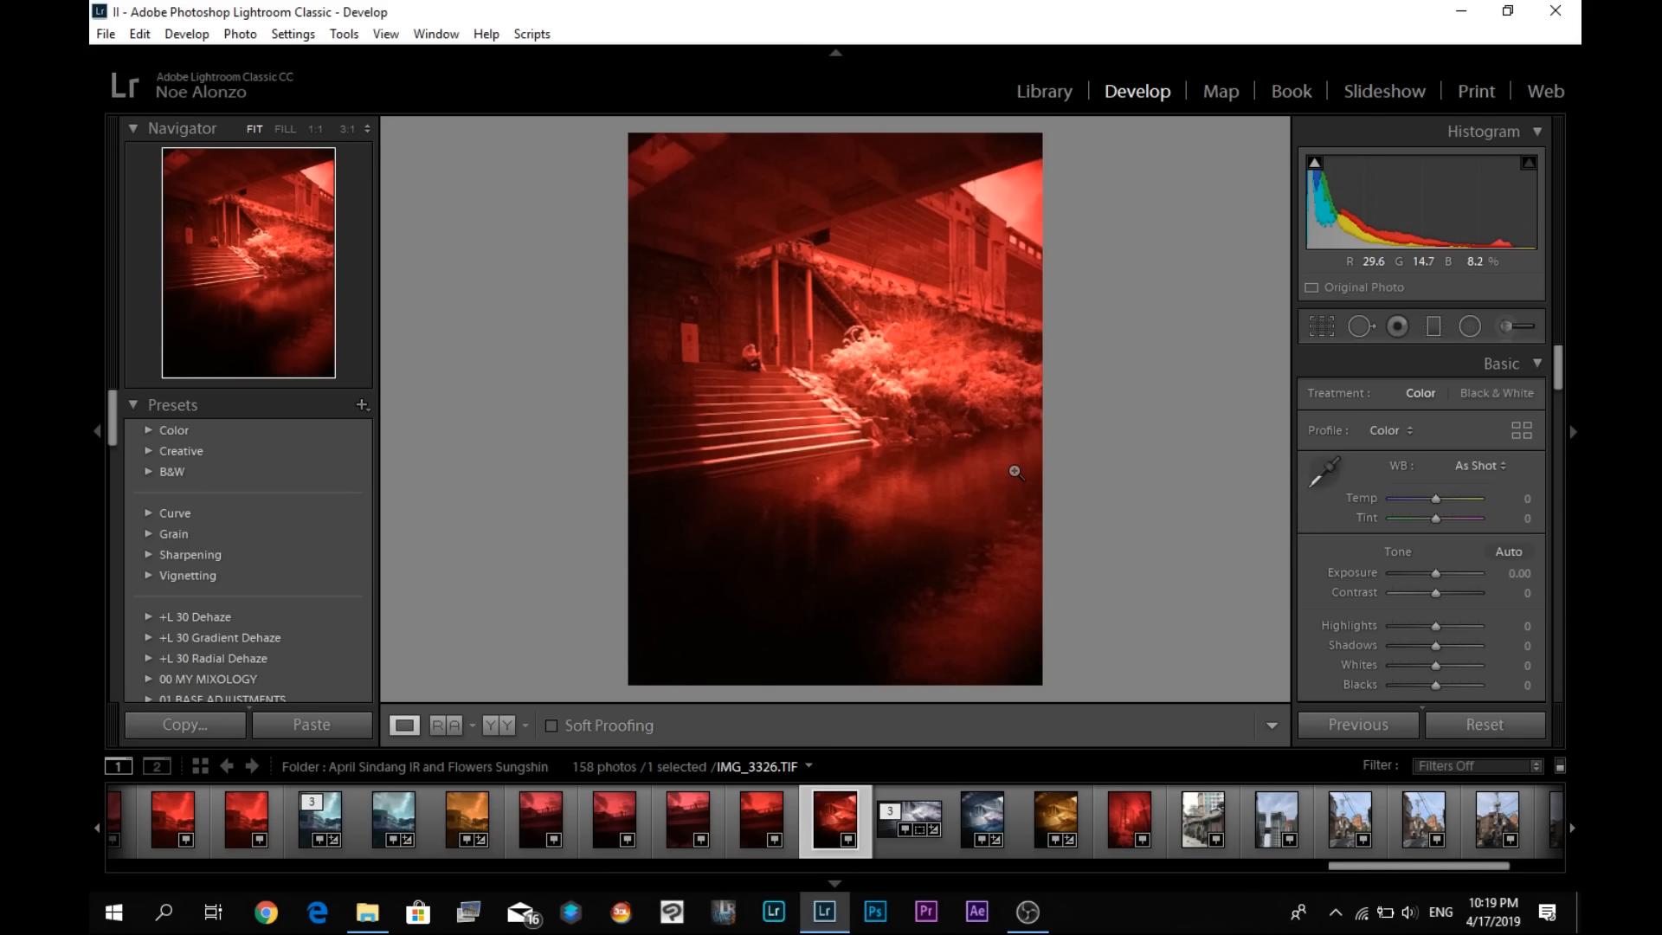
- Apply the Infrared Iphone user profile to the photo from the profile browser and close the browser
left_click(1525, 429)
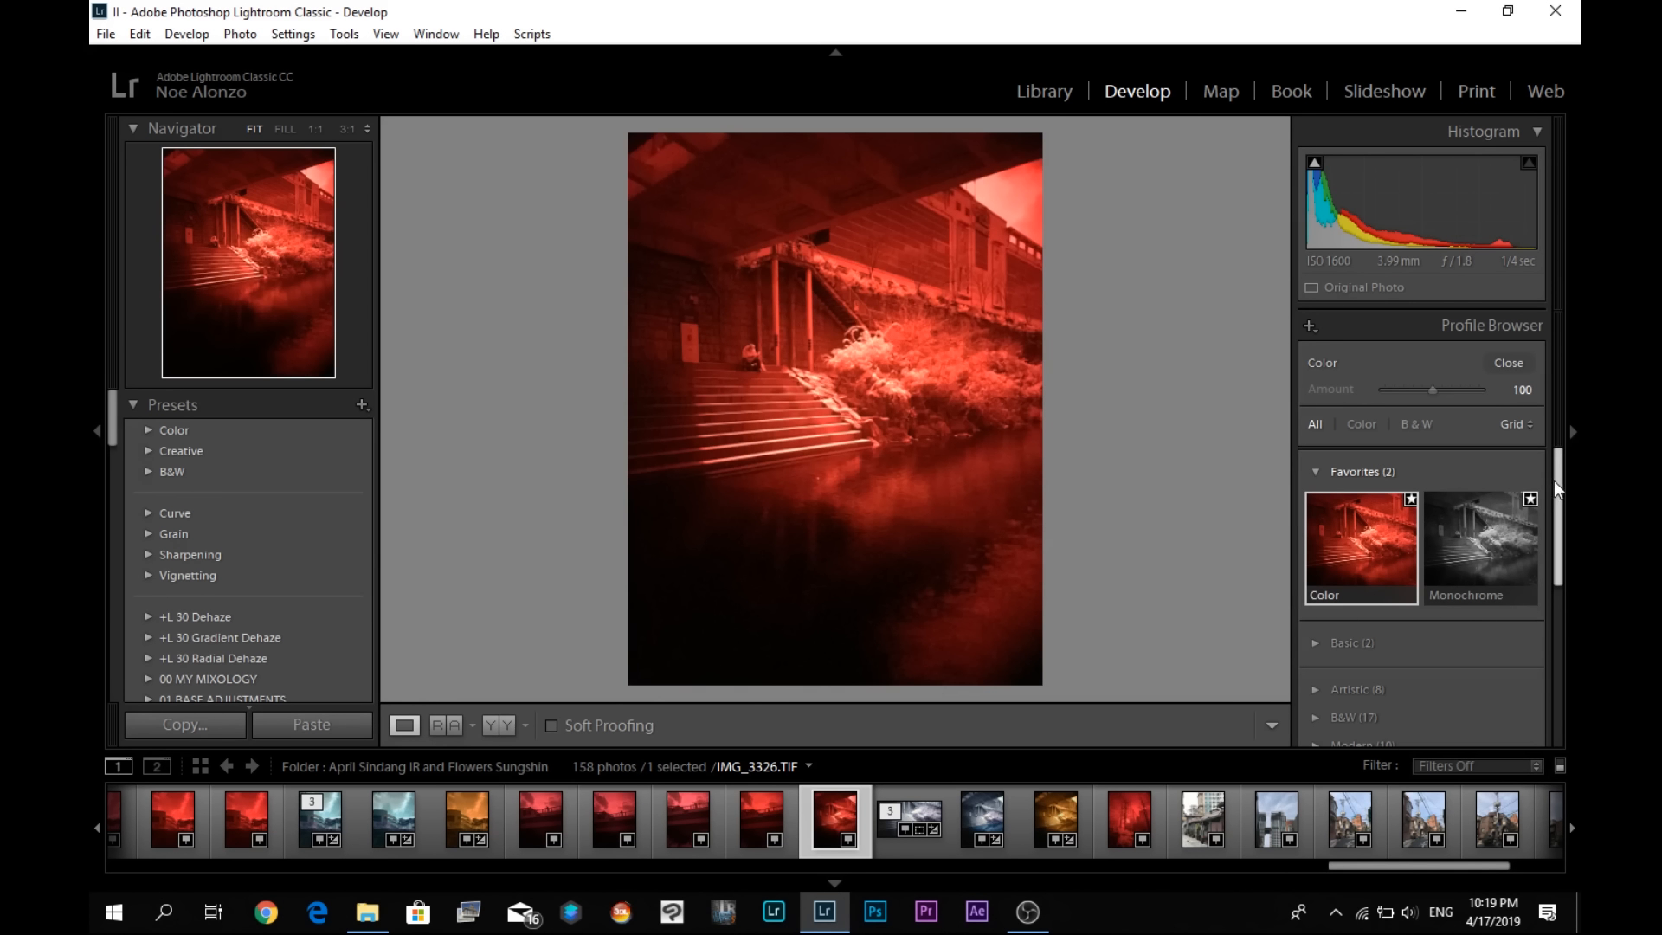
left_click_drag(1555, 481, 1565, 625)
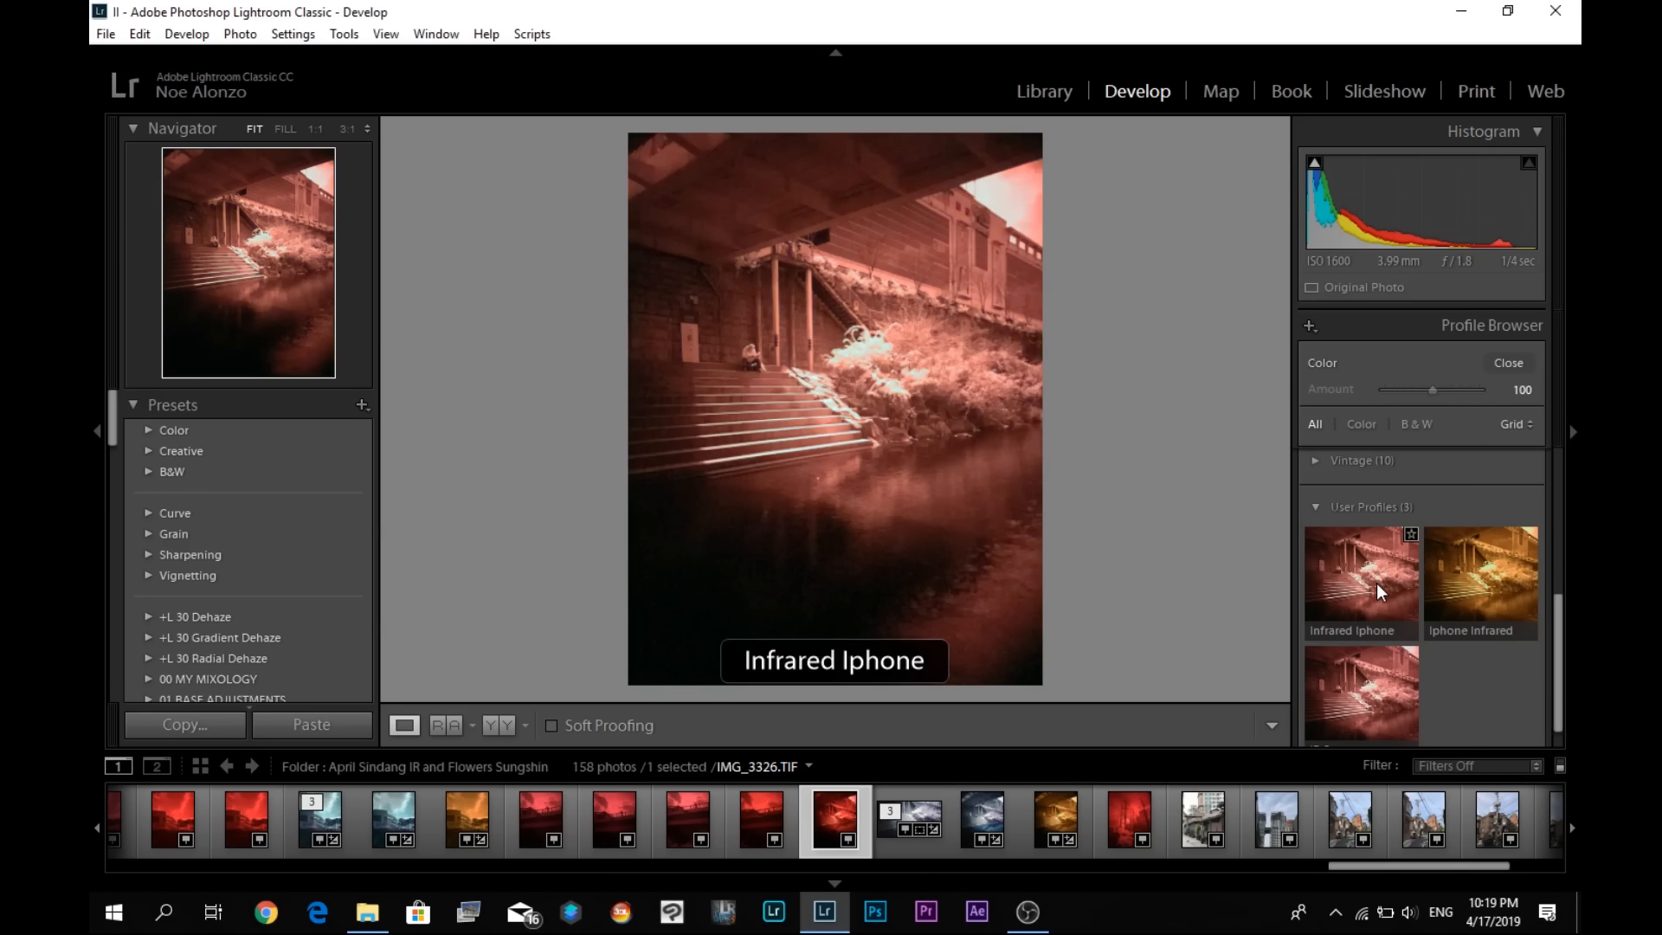
left_click(1376, 584)
left_click(1519, 361)
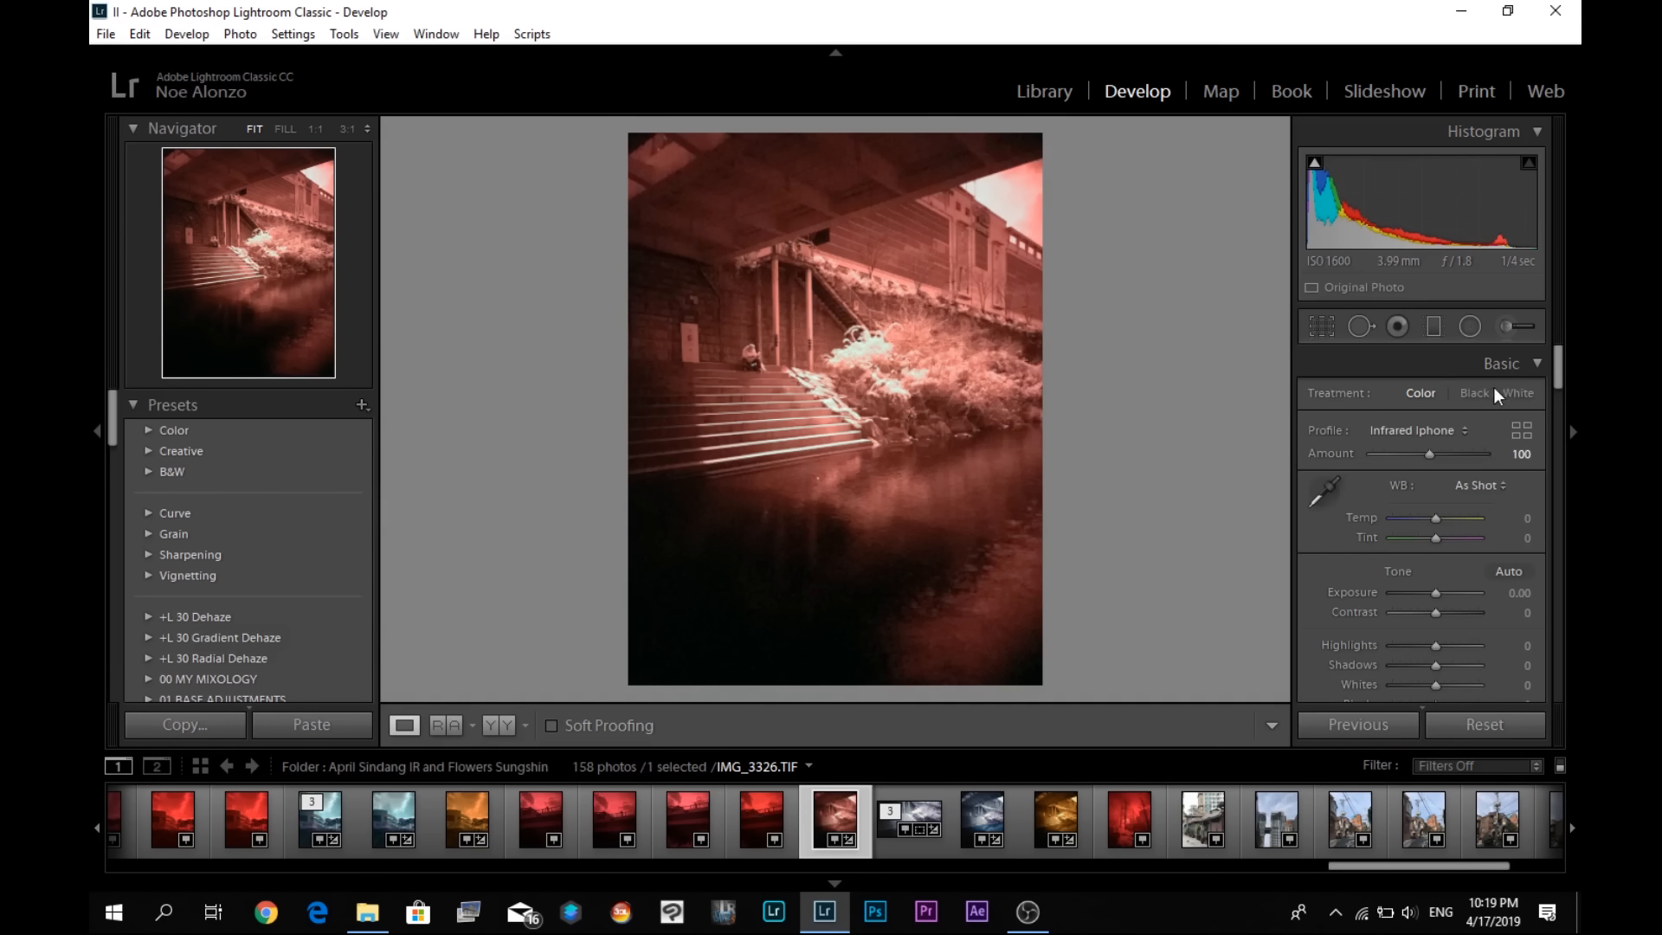
- White balance the infrared photo with the eyedropper, sampling the bright foliage first and the sky second
left_click(1338, 493)
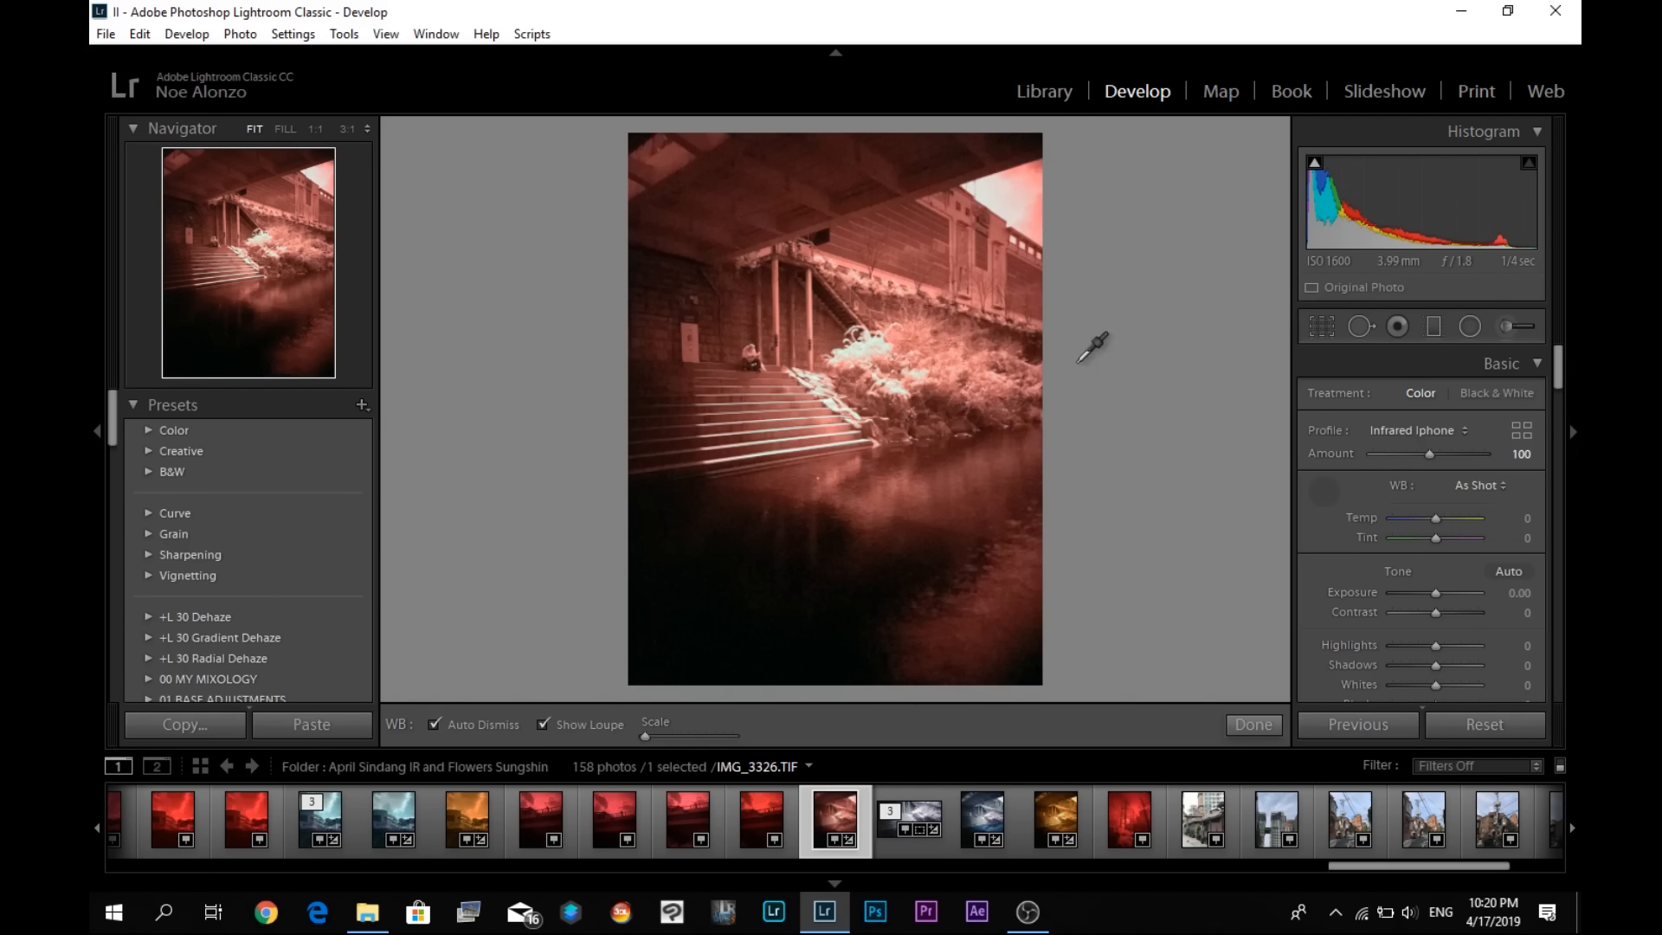
left_click(932, 387)
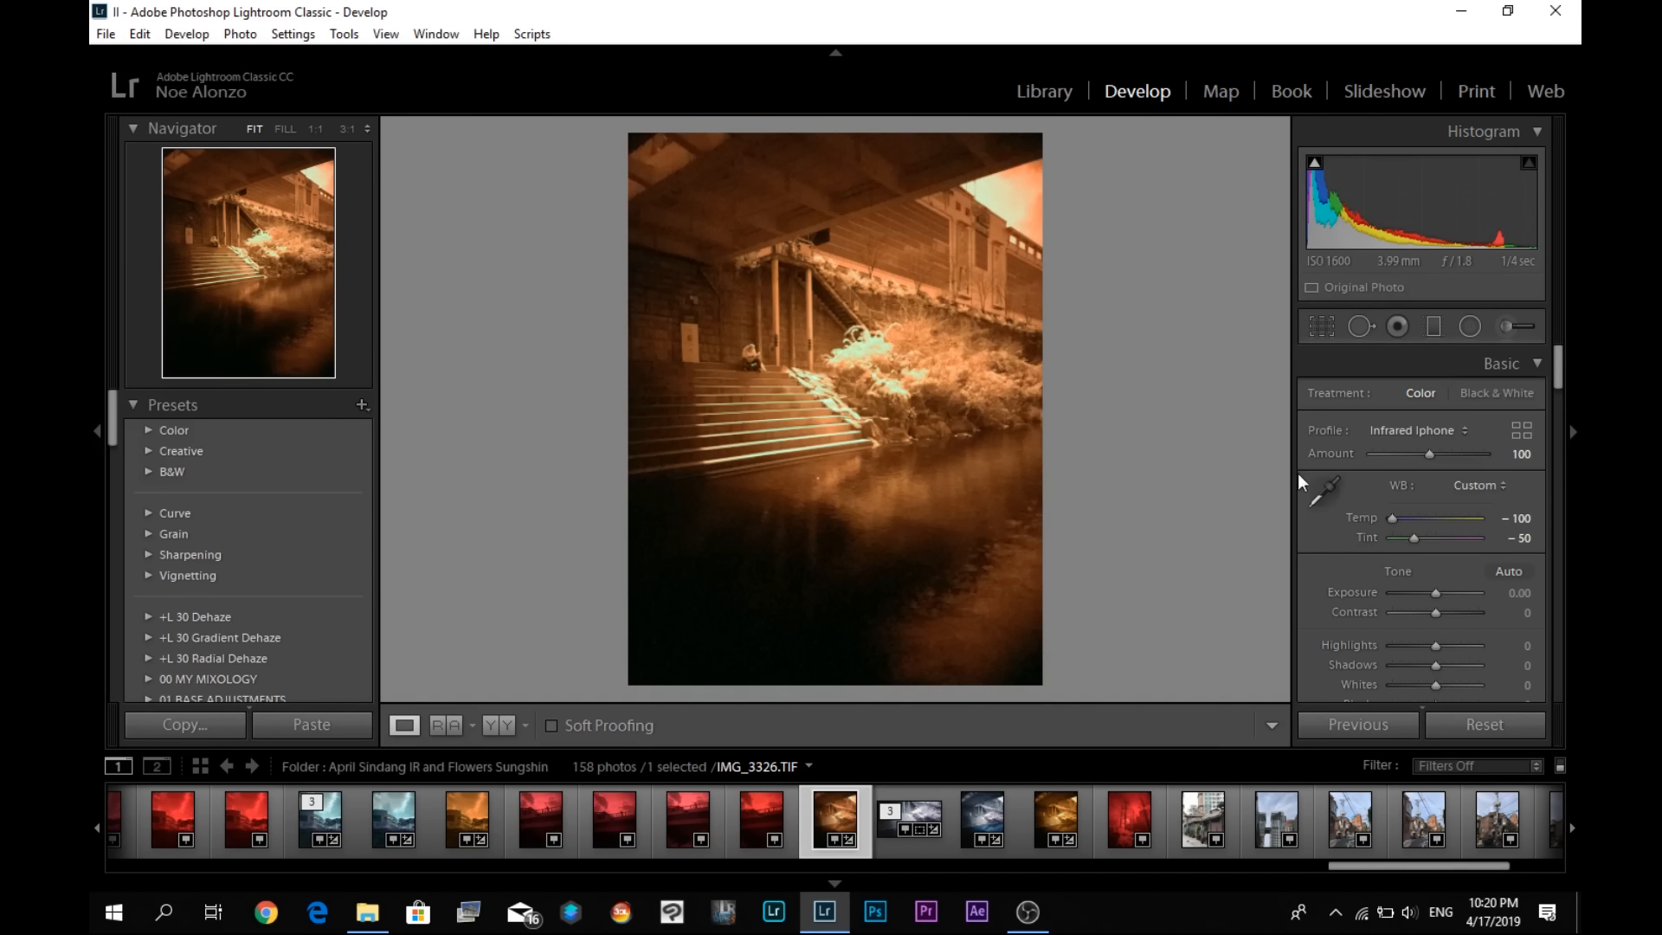
left_click(1323, 492)
left_click(1002, 196)
- Open a copy of the photo with Lightroom adjustments in Adobe Photoshop CC 2019
right_click(865, 444)
mouse_move(1102, 450)
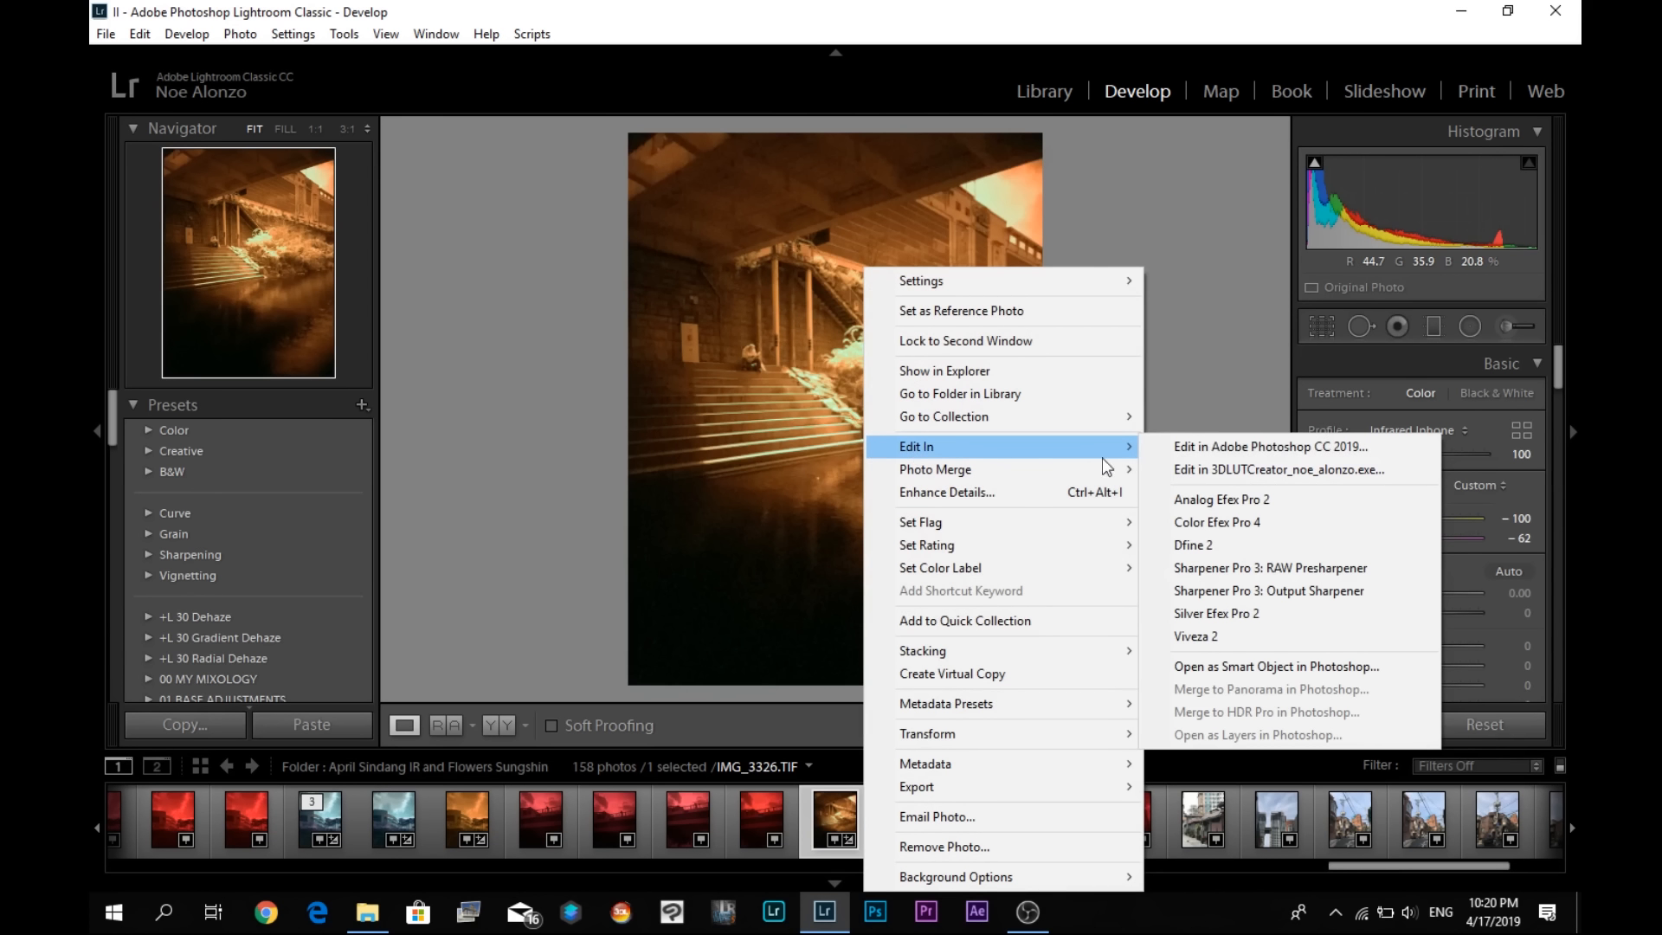
left_click(1233, 450)
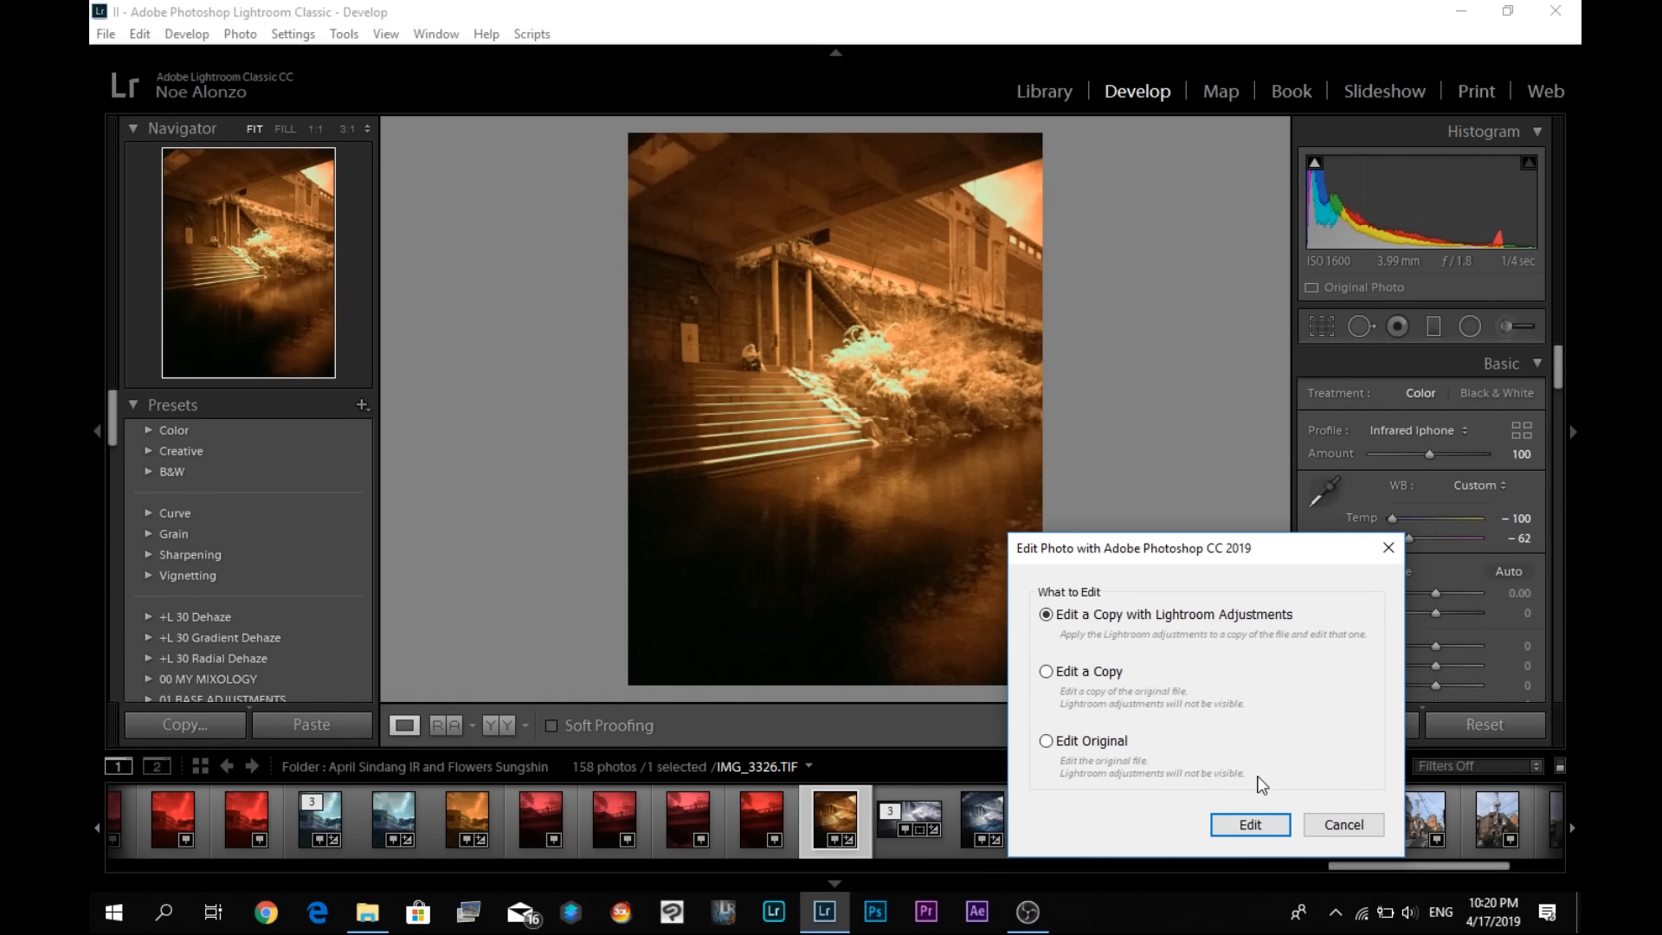
left_click(1252, 824)
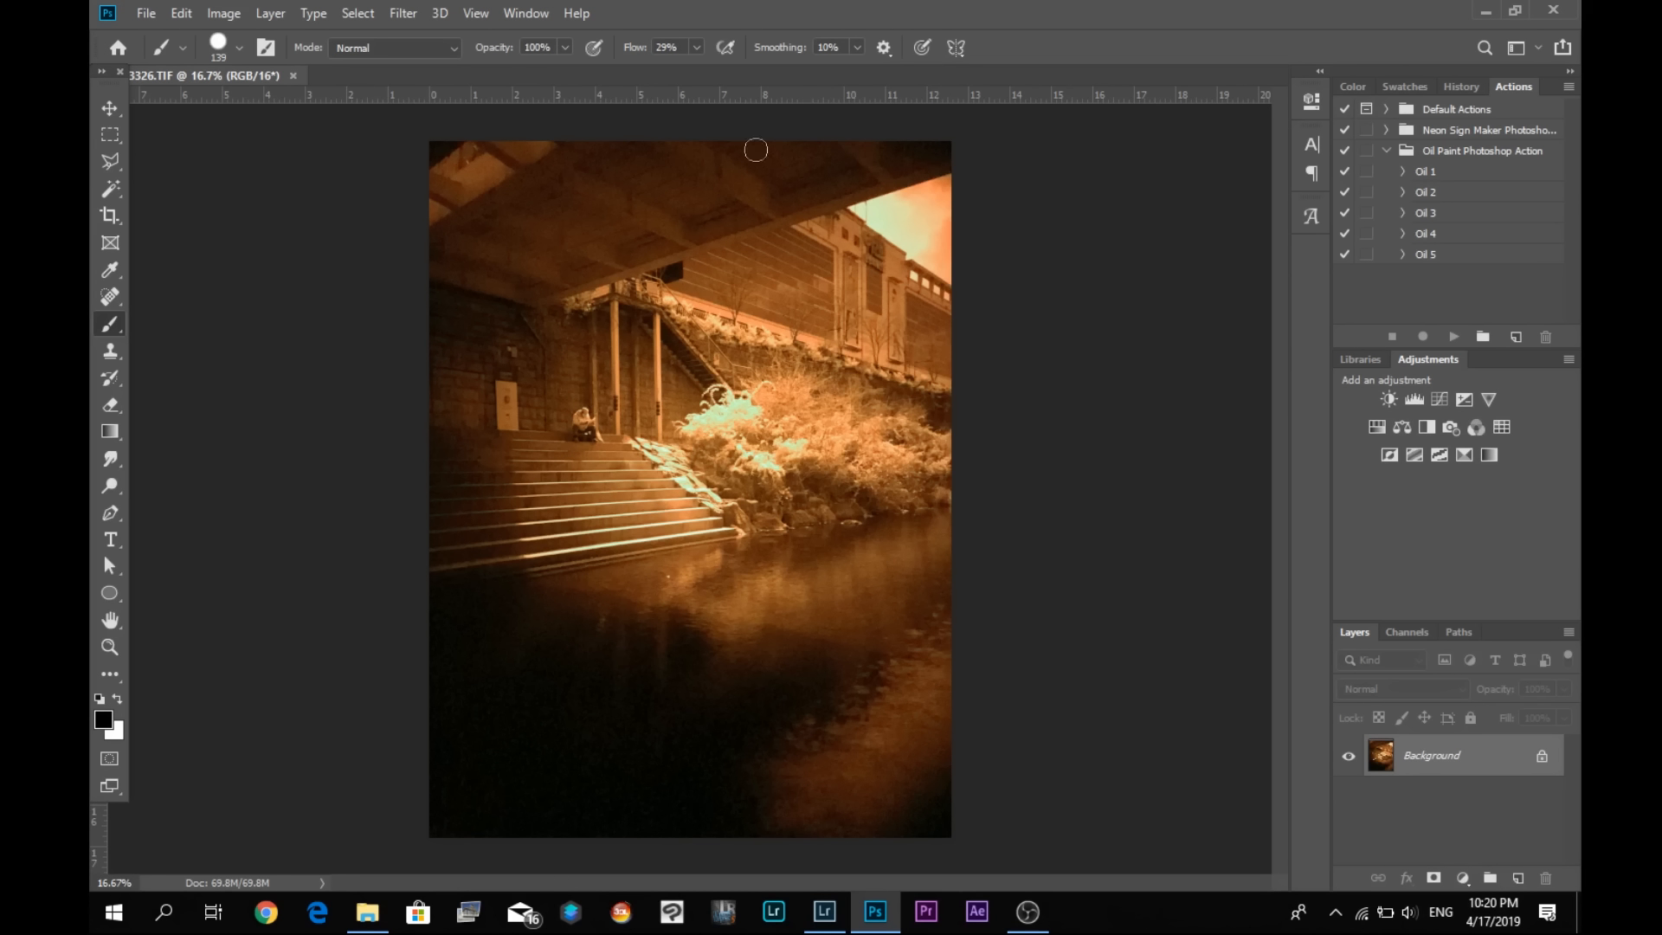
- Start a Channel Mixer adjustment and set the Red output channel to 0% red and +100% blue
left_click(223, 13)
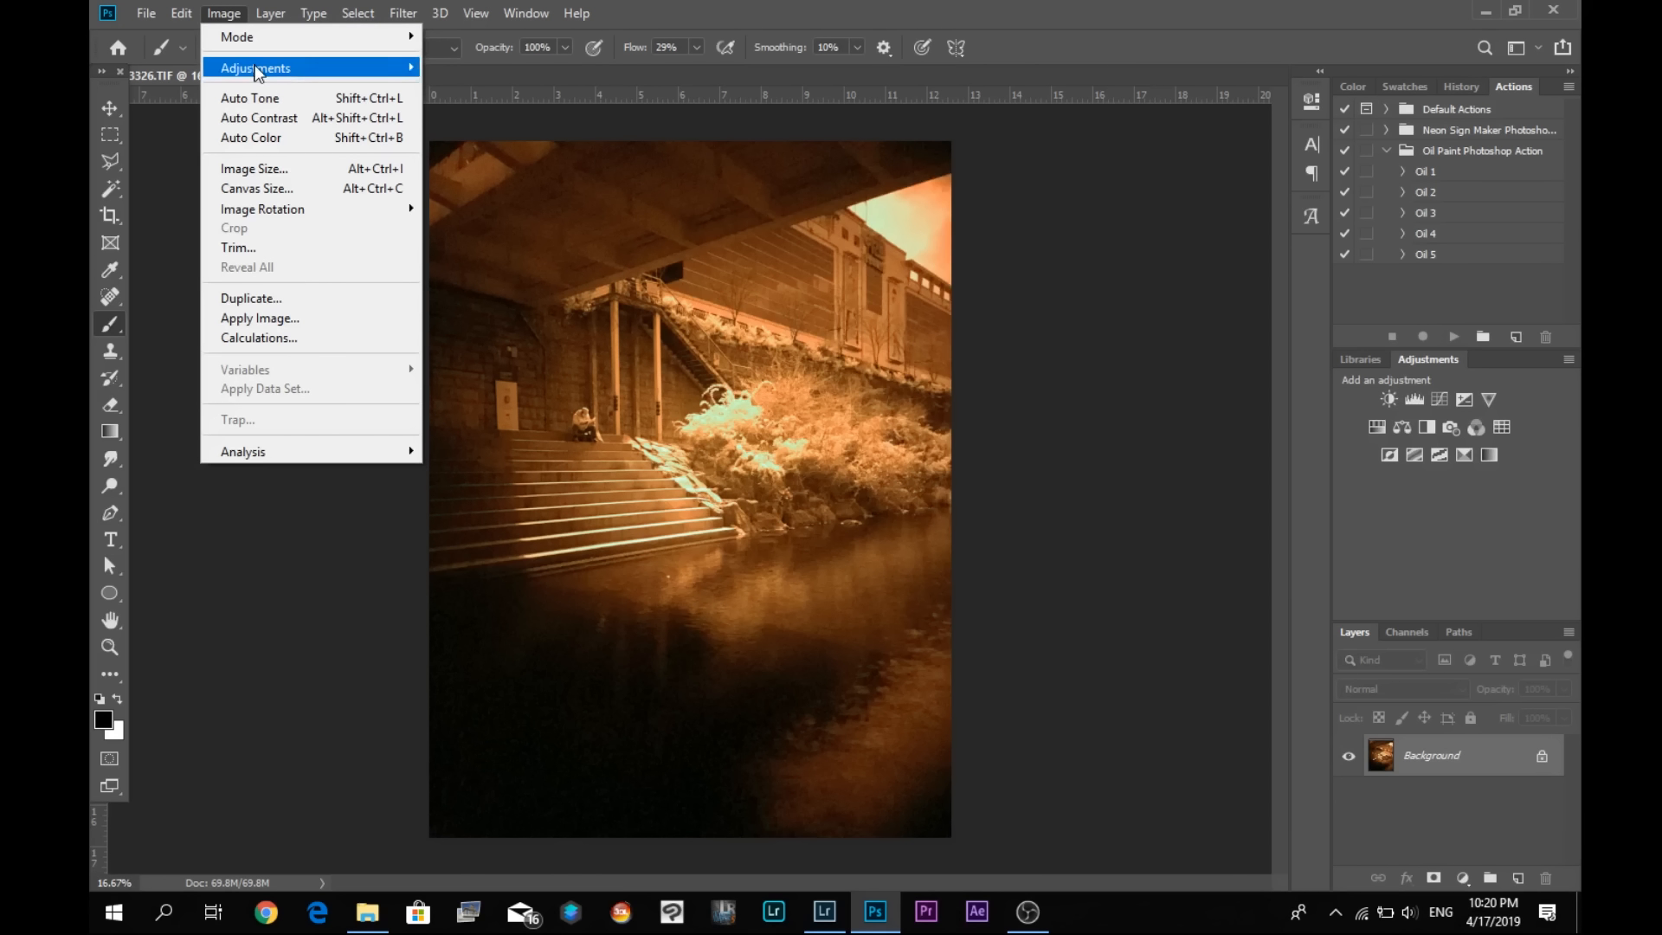
mouse_move(256, 72)
left_click(518, 255)
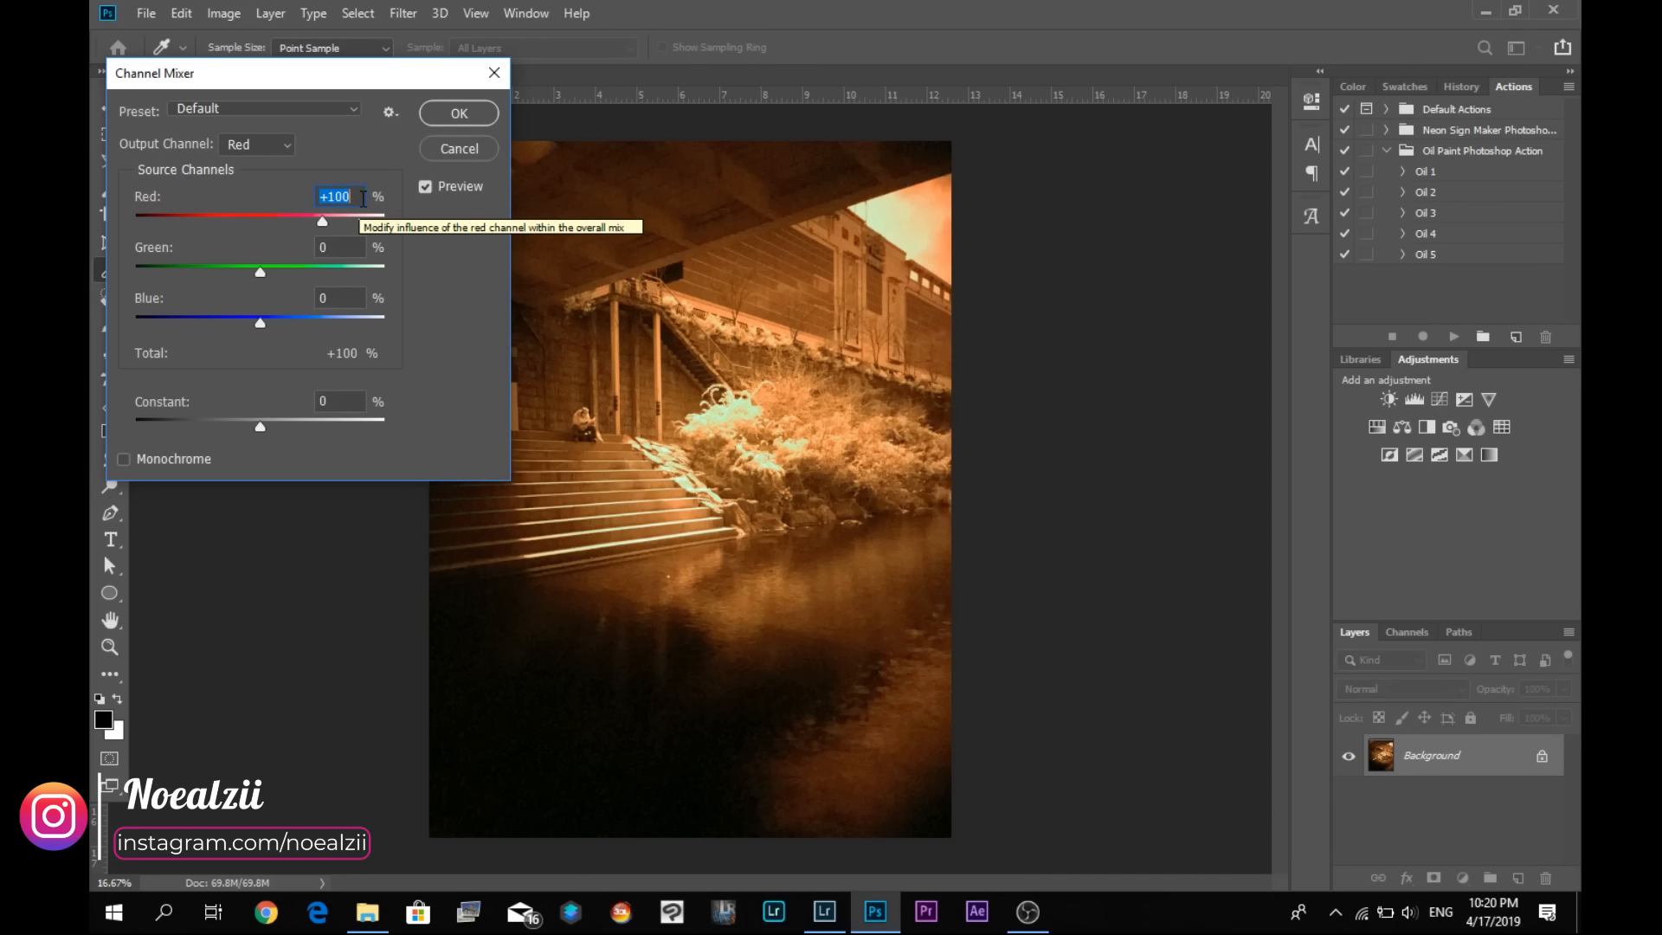
type("0")
left_click_drag(334, 297, 298, 295)
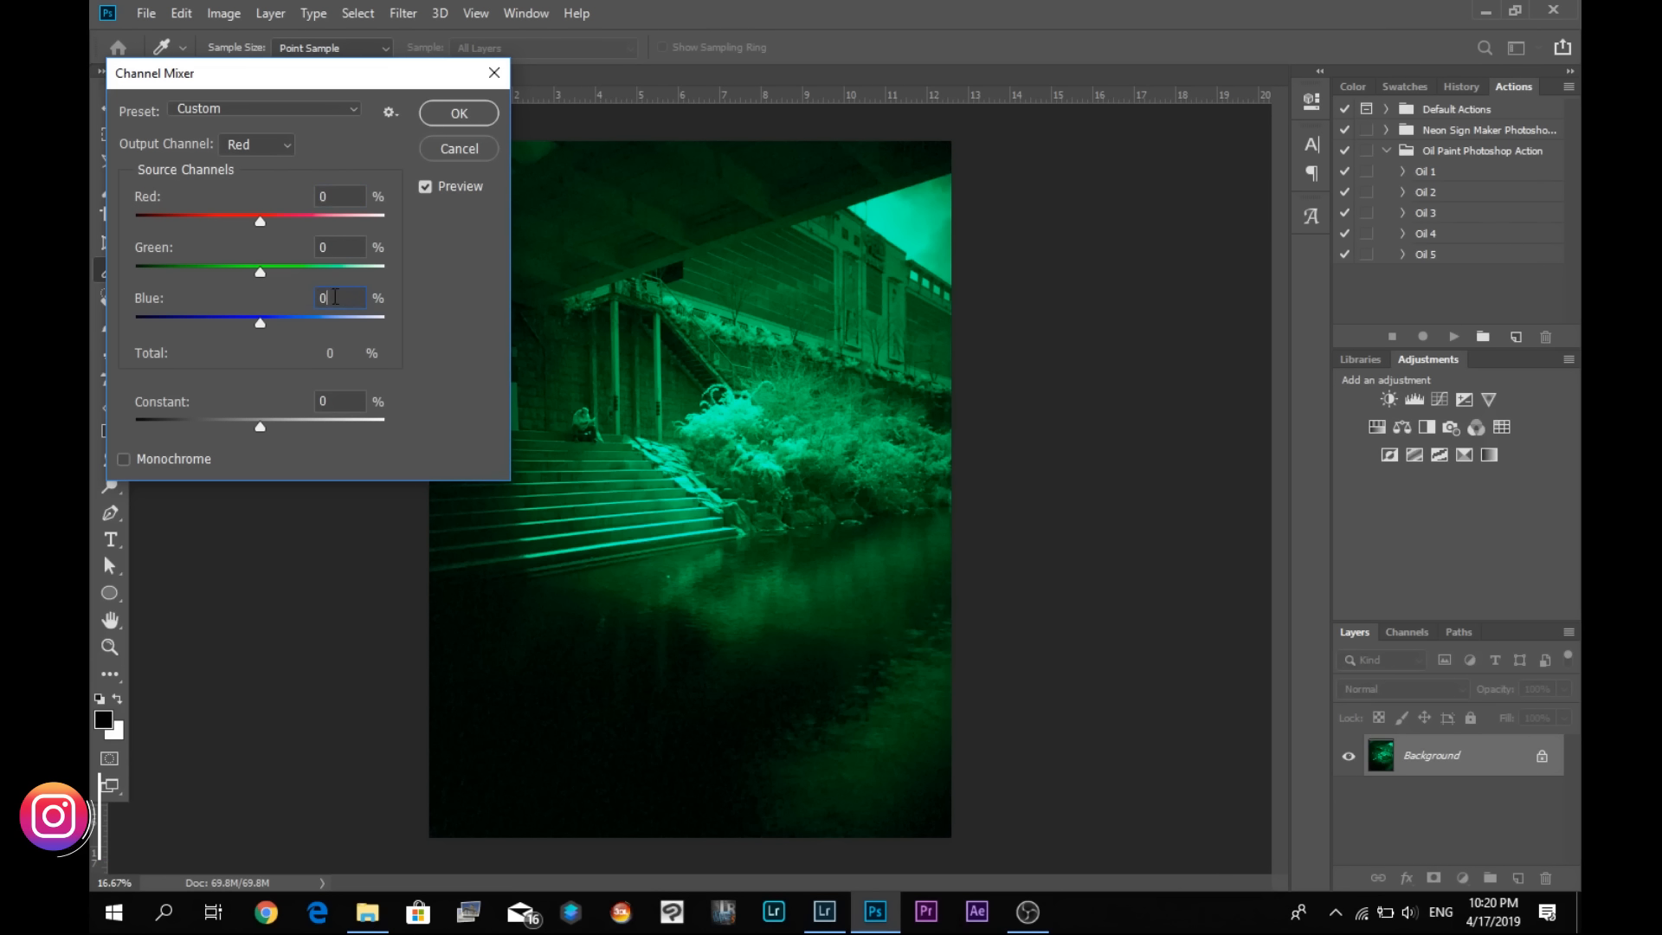
type("100")
- Set the Channel Mixer's Blue output channel to +100% red and 0% blue, and apply the channel swap
left_click(275, 145)
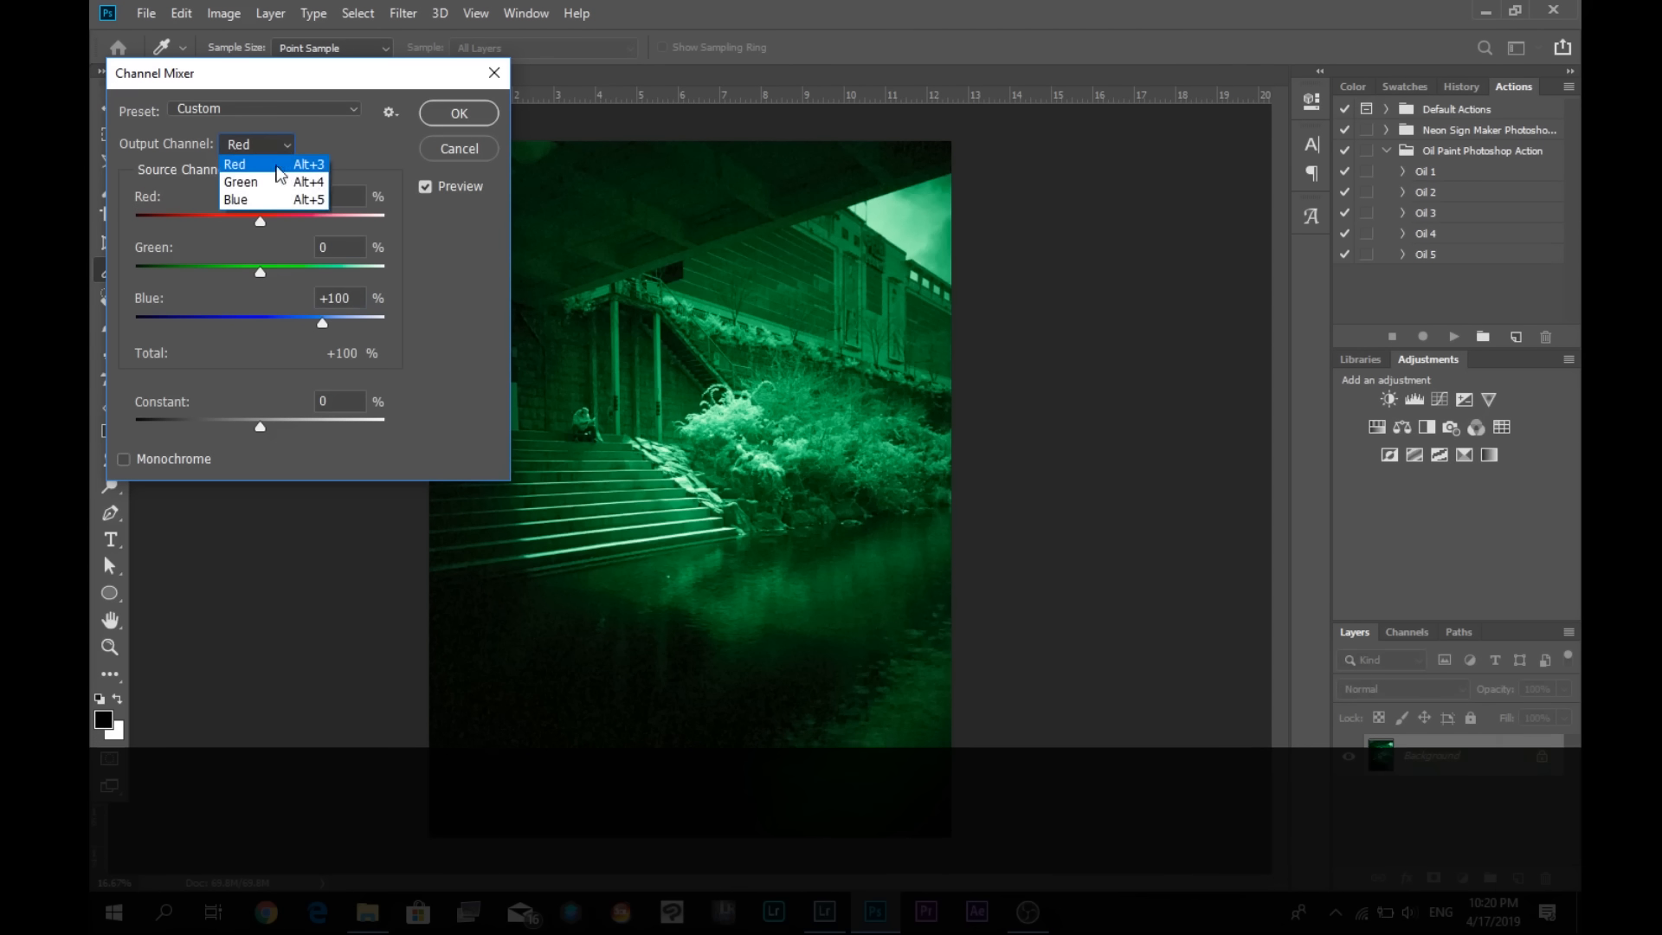
left_click(255, 200)
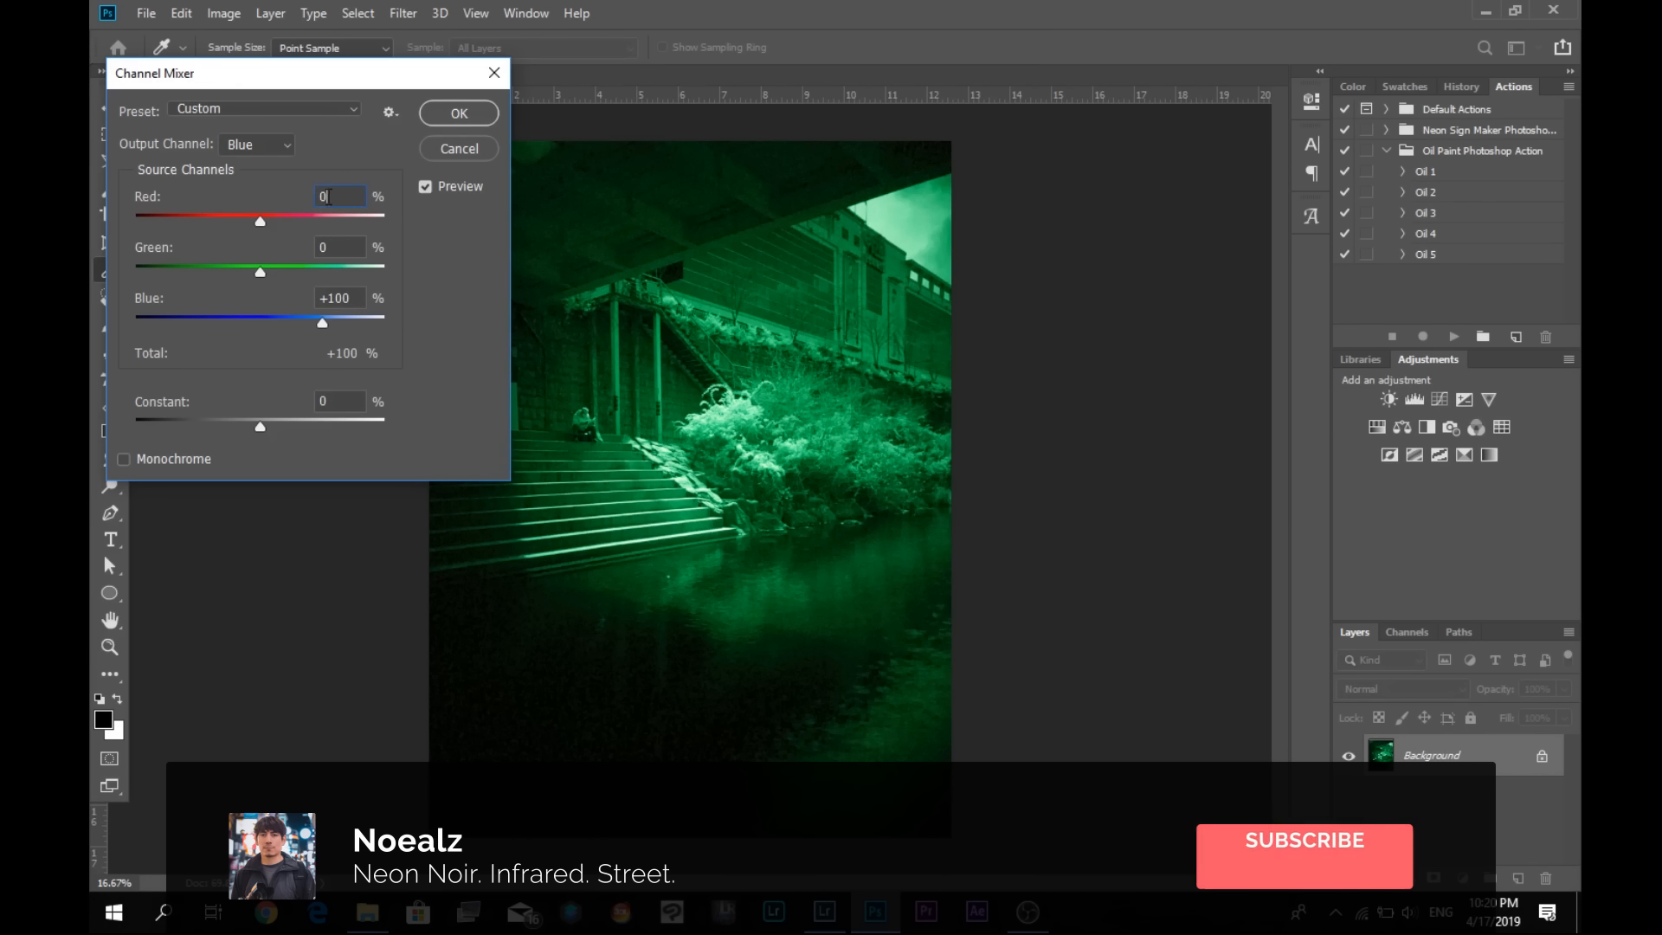
left_click(332, 199)
type("100")
left_click_drag(349, 297, 317, 298)
type("0")
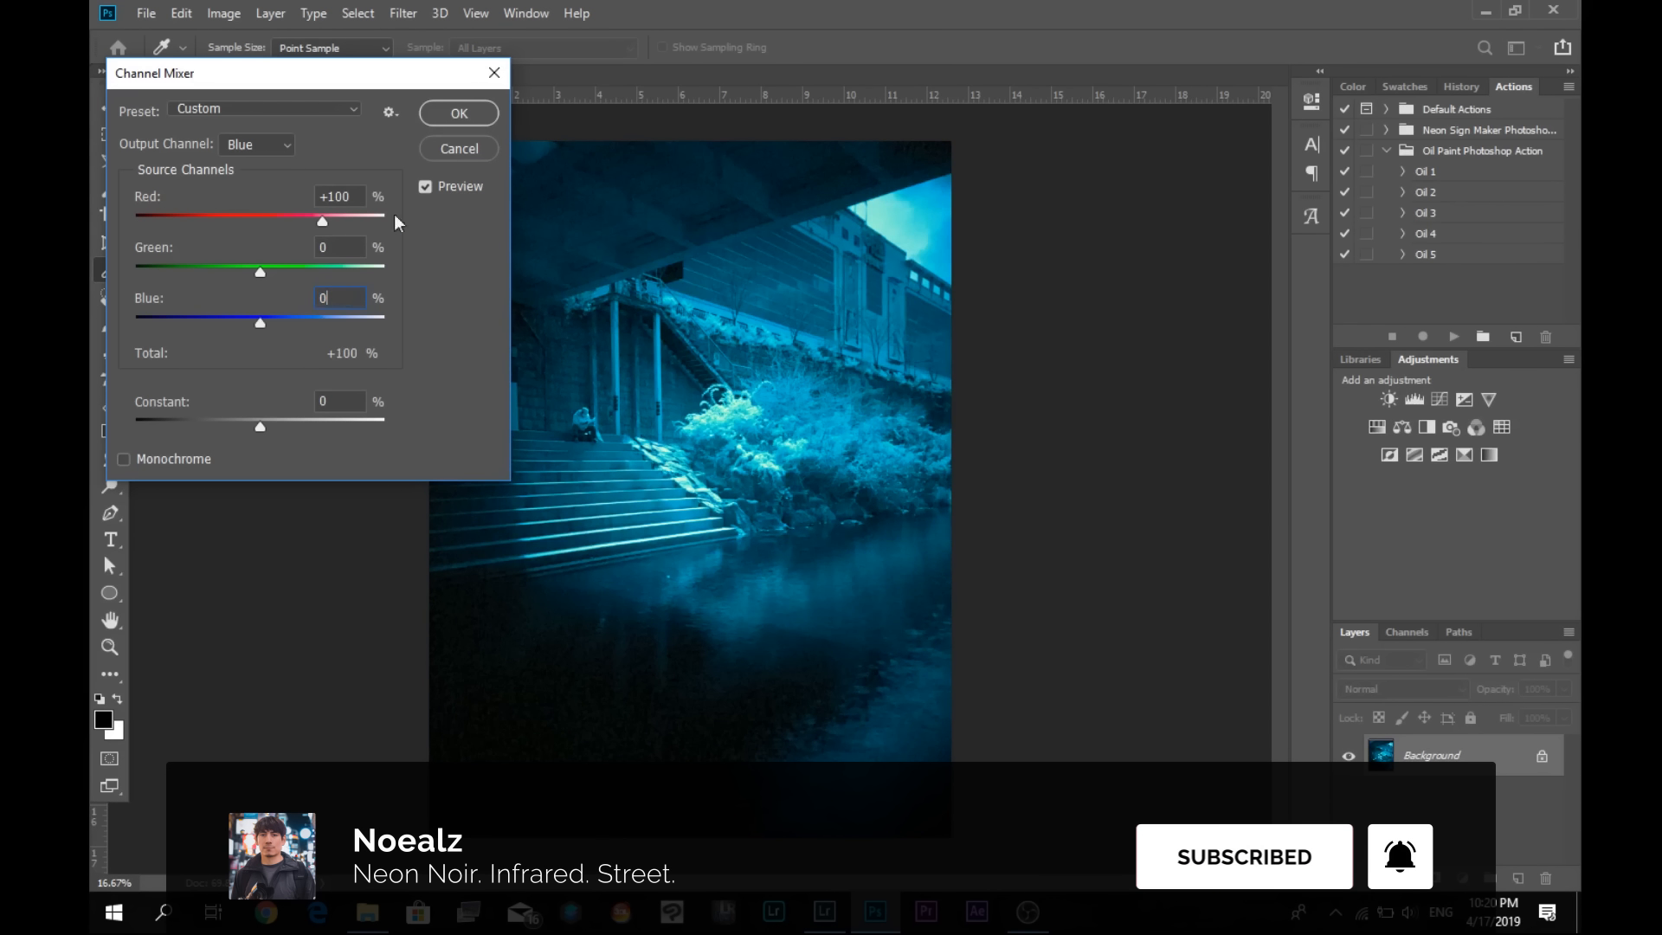
left_click(467, 119)
- Save the channel-swapped copy and switch back to Lightroom Classic
left_click(145, 13)
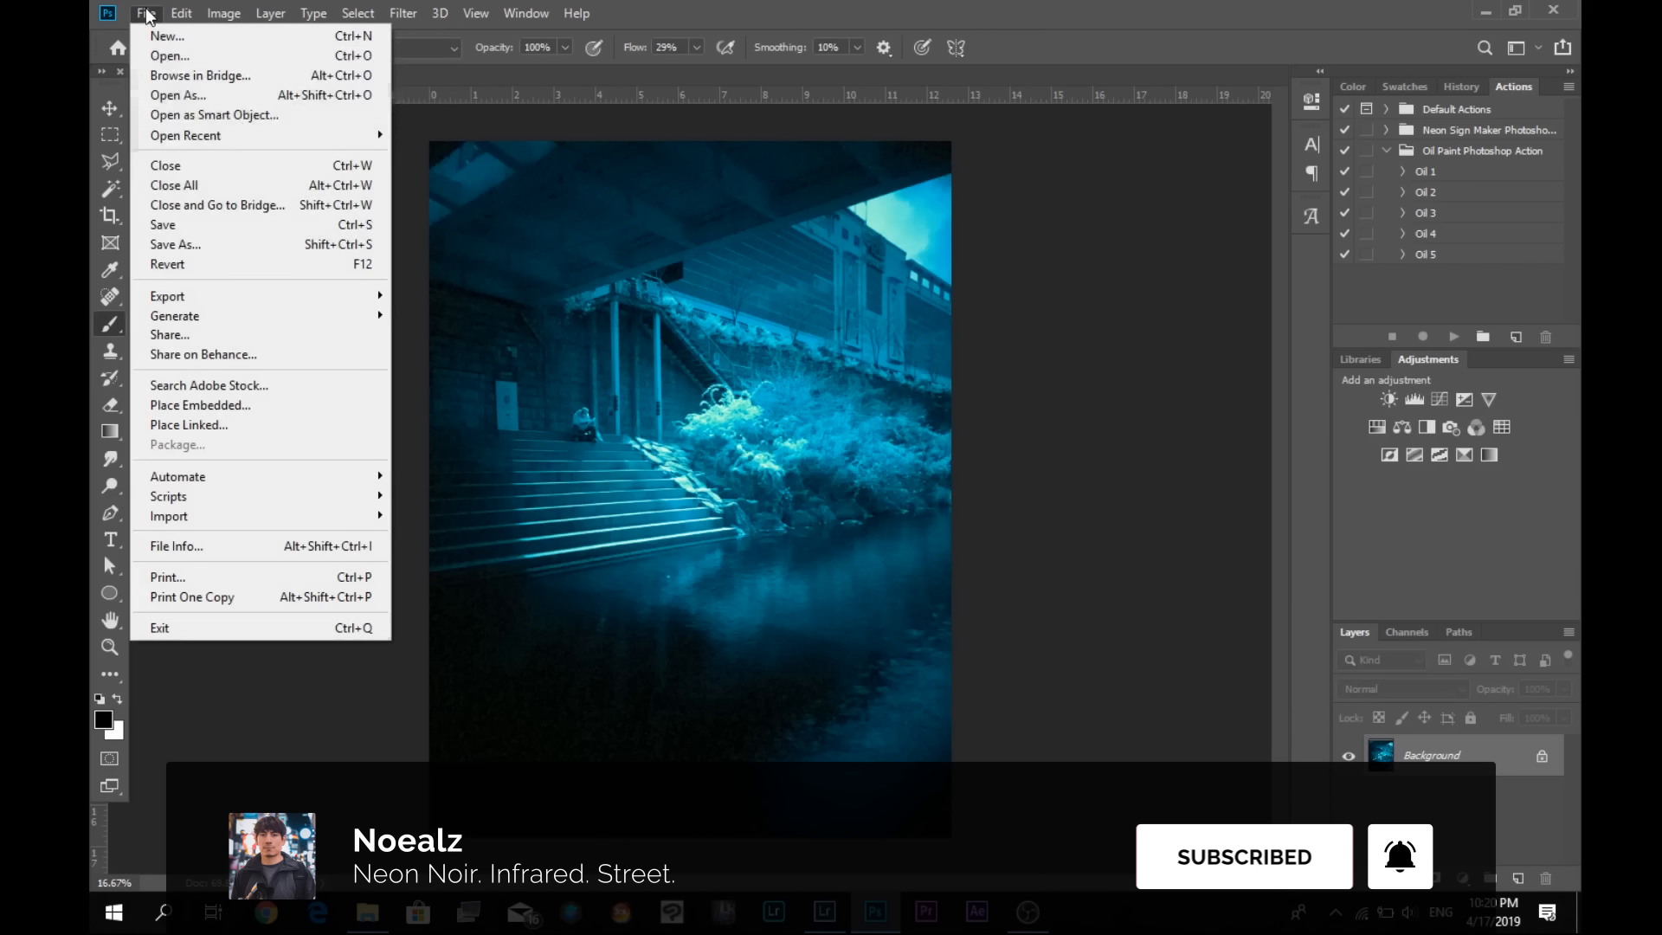
left_click(173, 224)
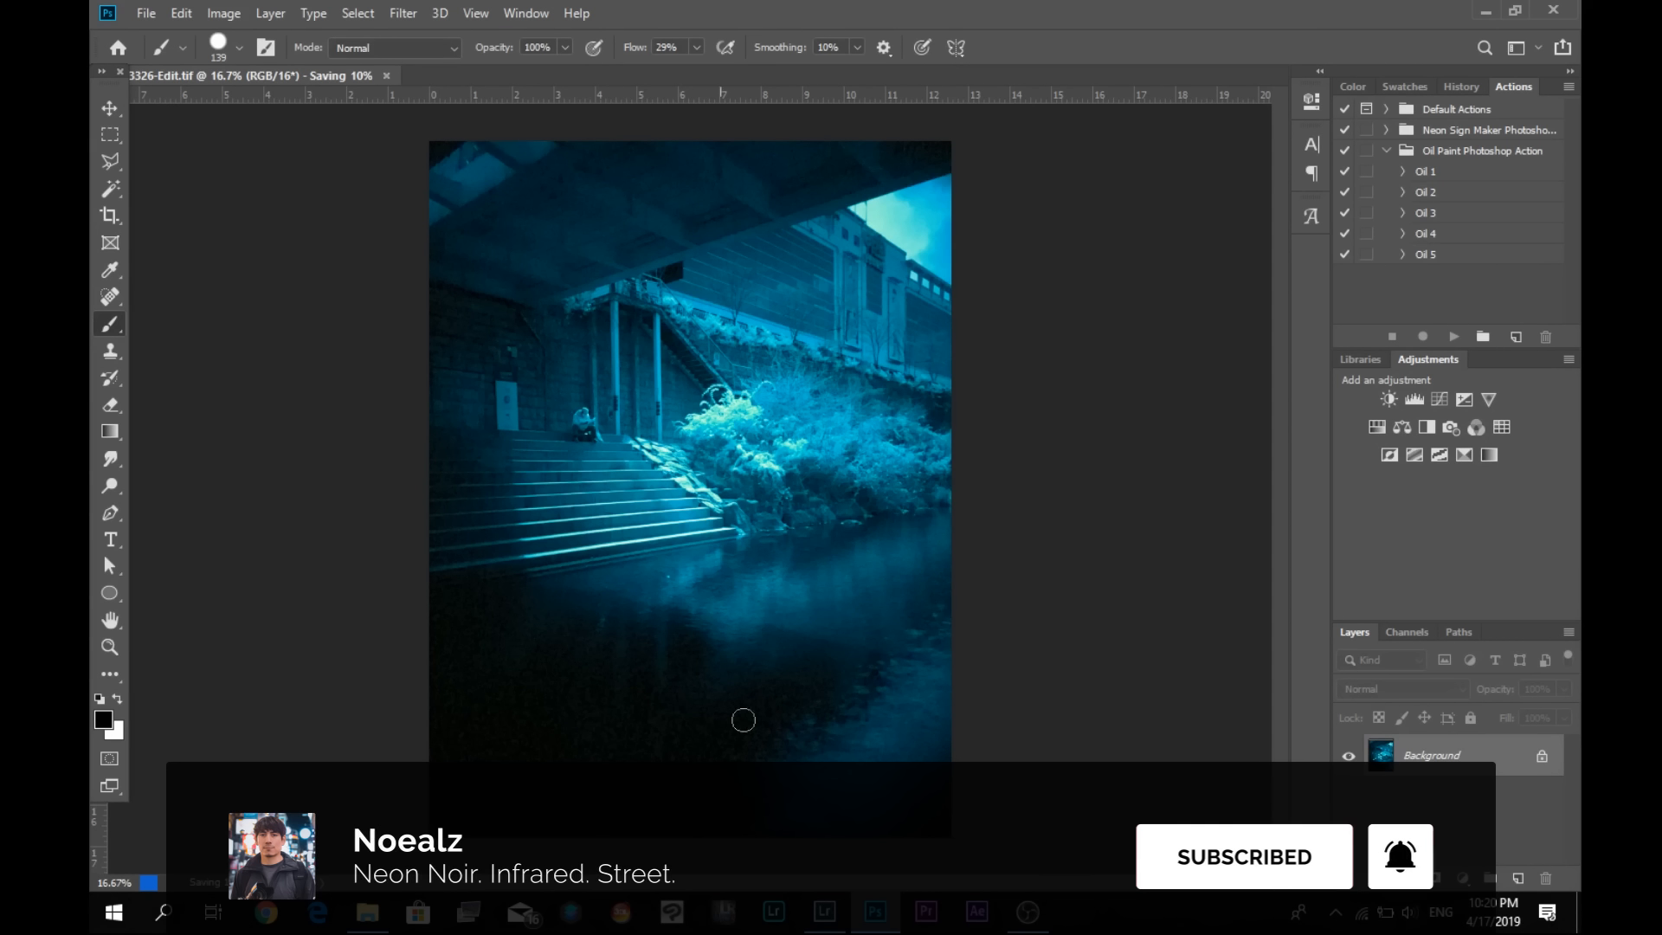
left_click(836, 914)
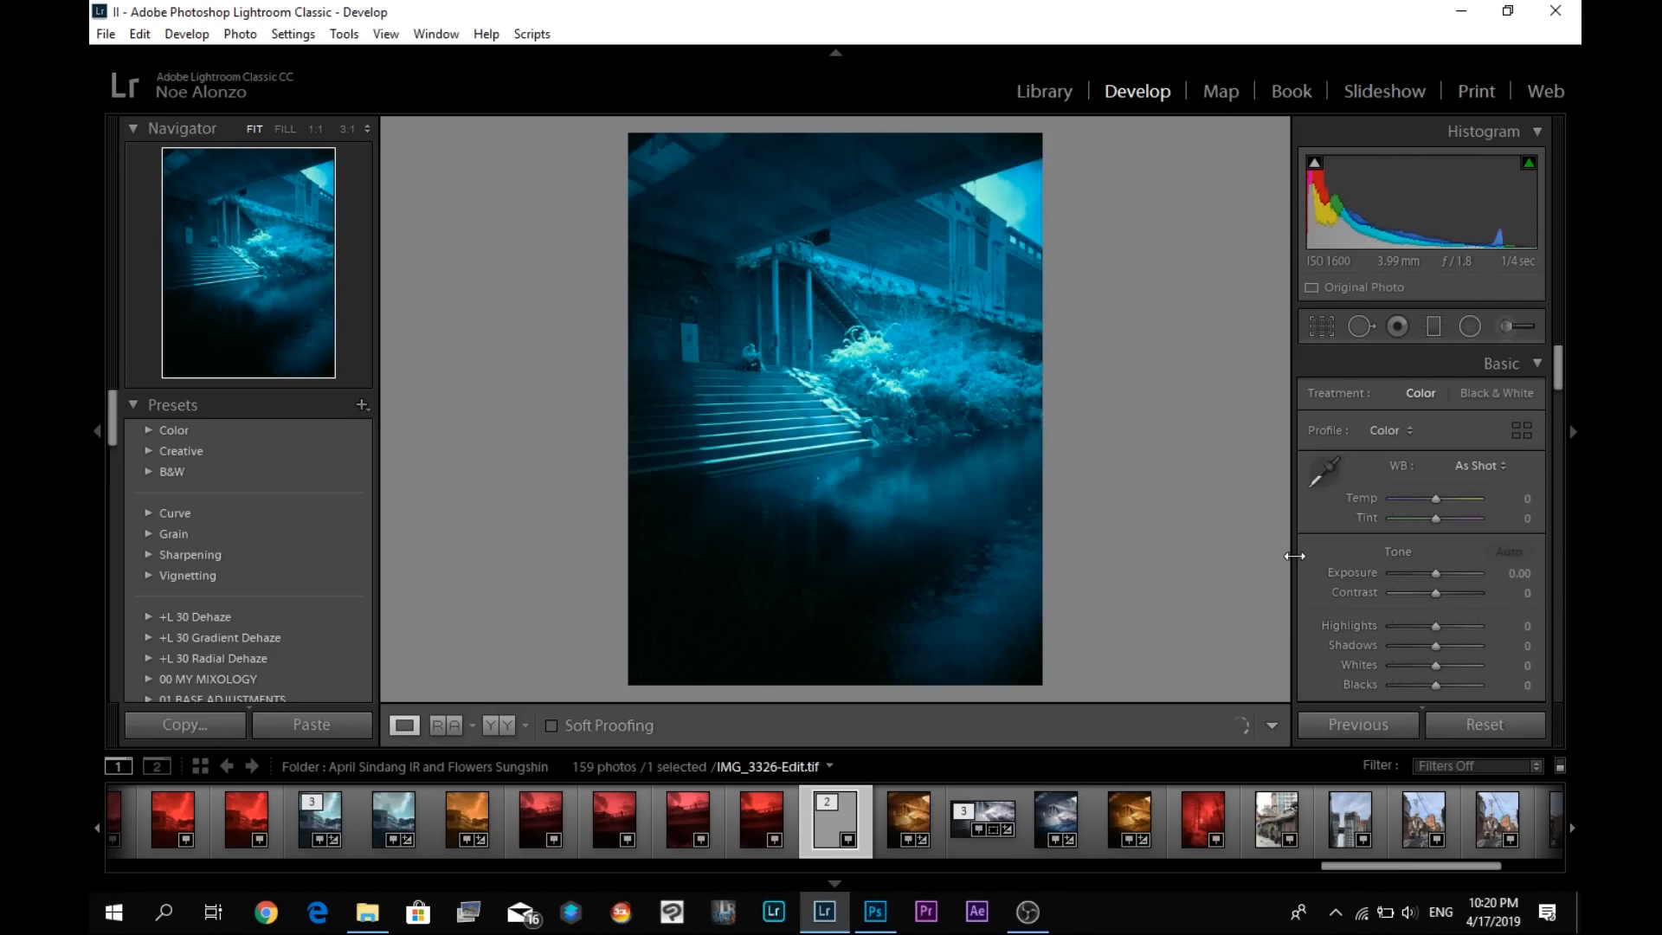
- Try a foliage-sampled white balance on the edited copy, test a temperature of -100, and reset the temperature
left_click(1327, 486)
left_click(946, 385)
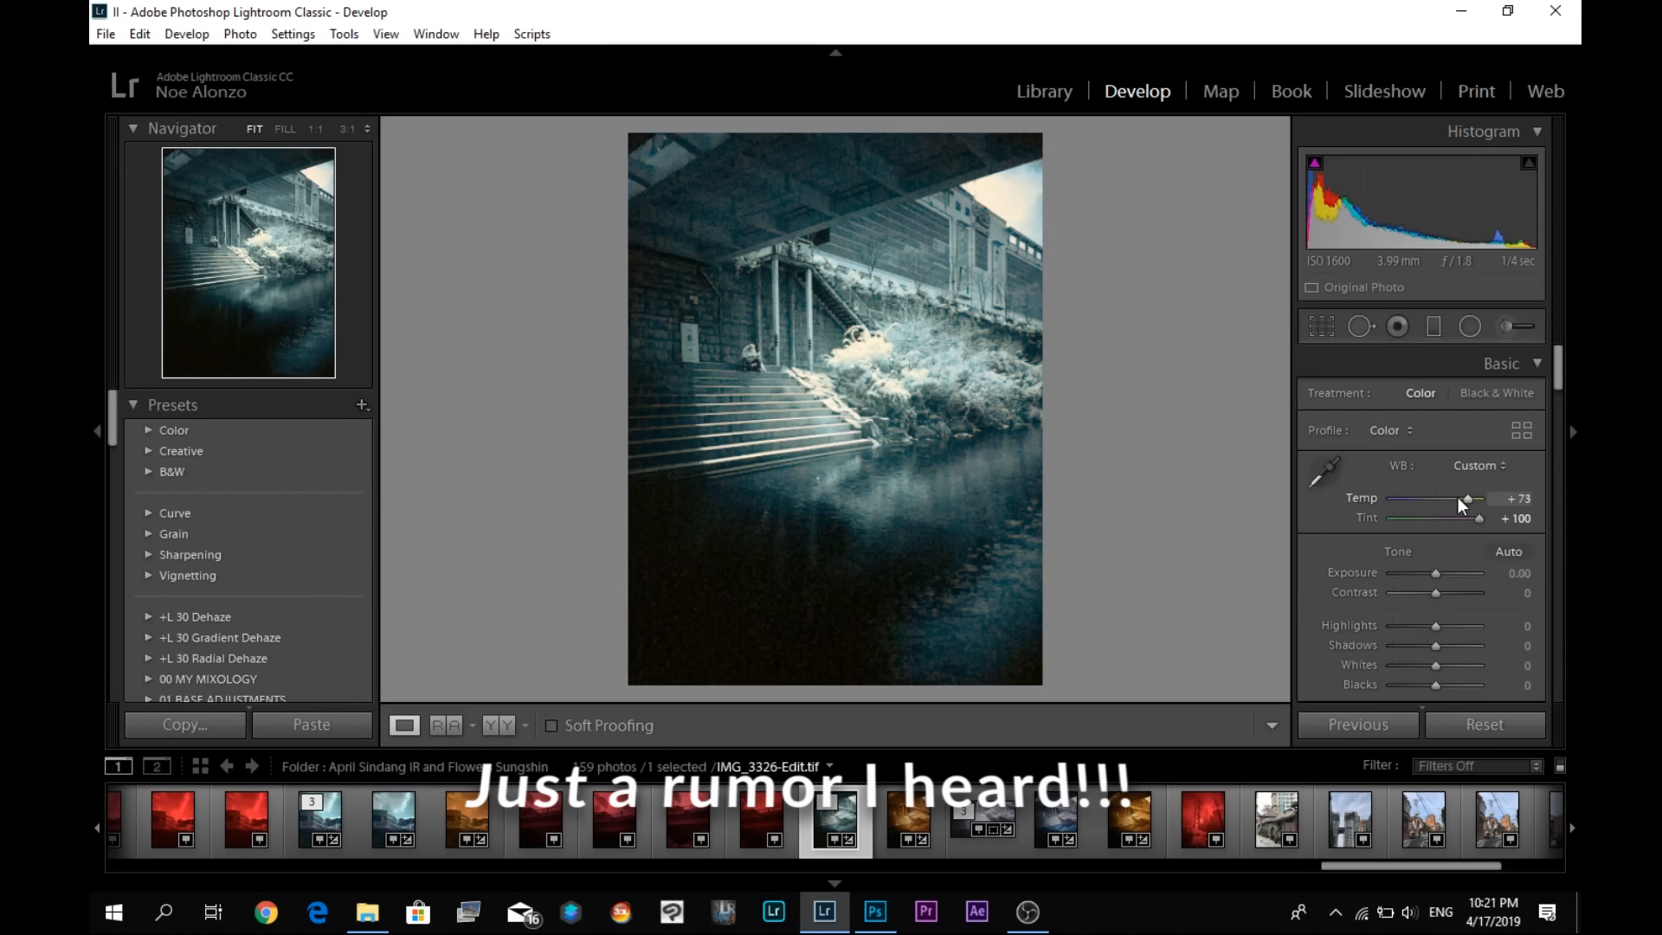
left_click_drag(1461, 498, 1376, 507)
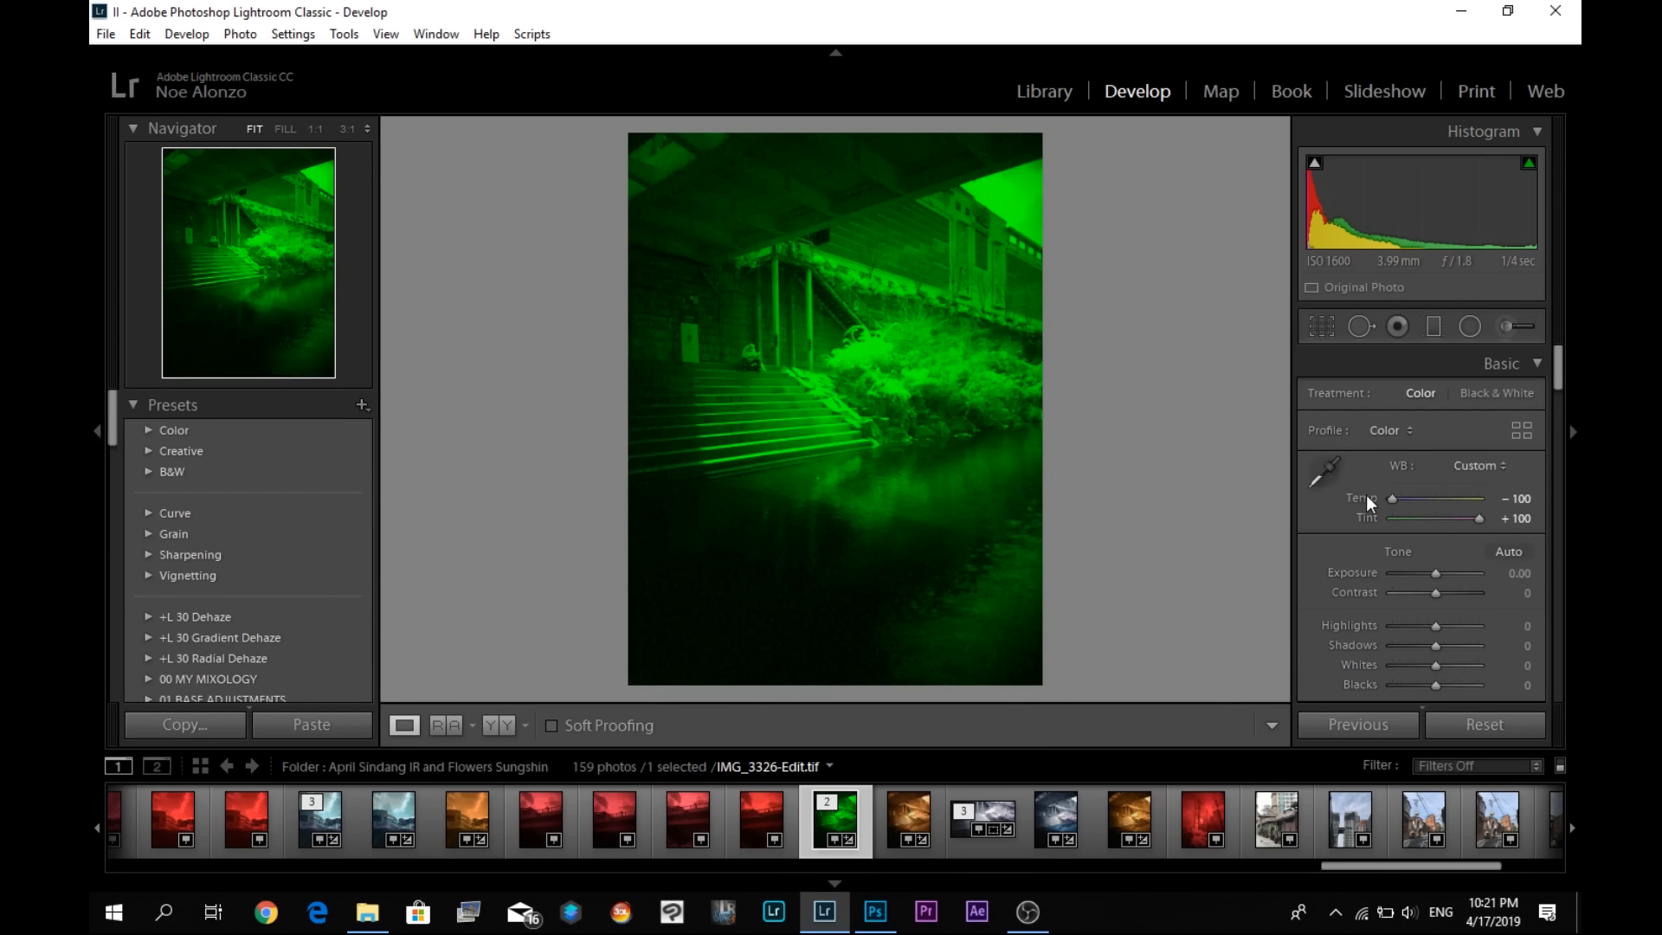
double_click(1366, 495)
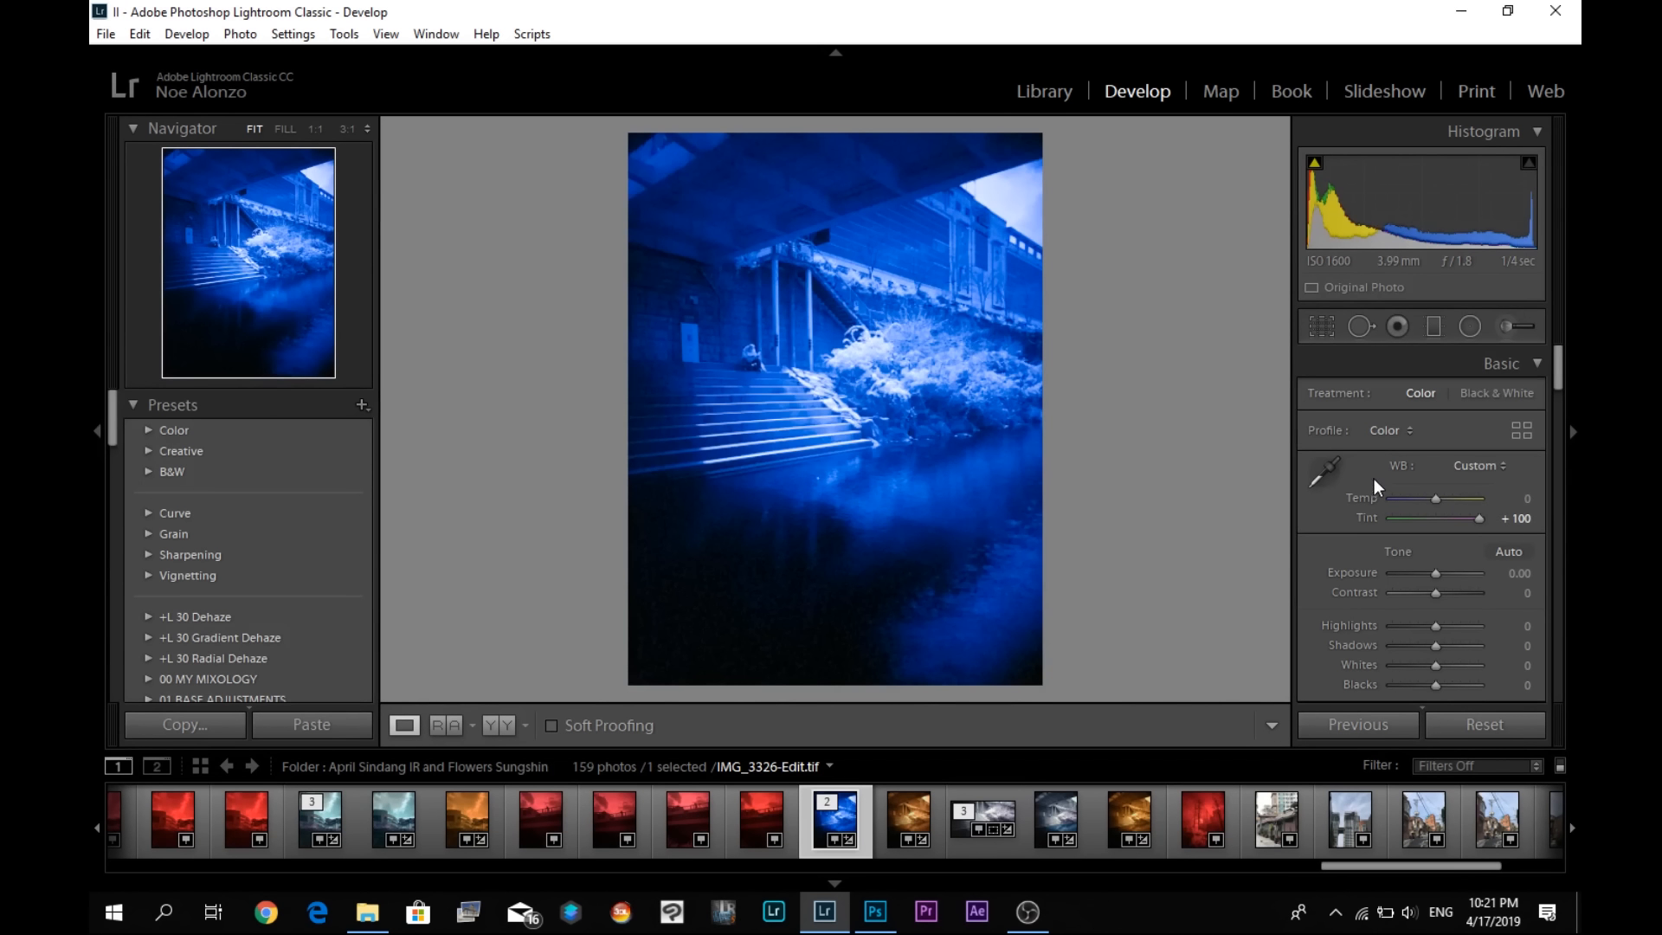
- Resample the edited copy's white balance with the eyedropper, from the foliage first and the bright sky second
left_click(1325, 472)
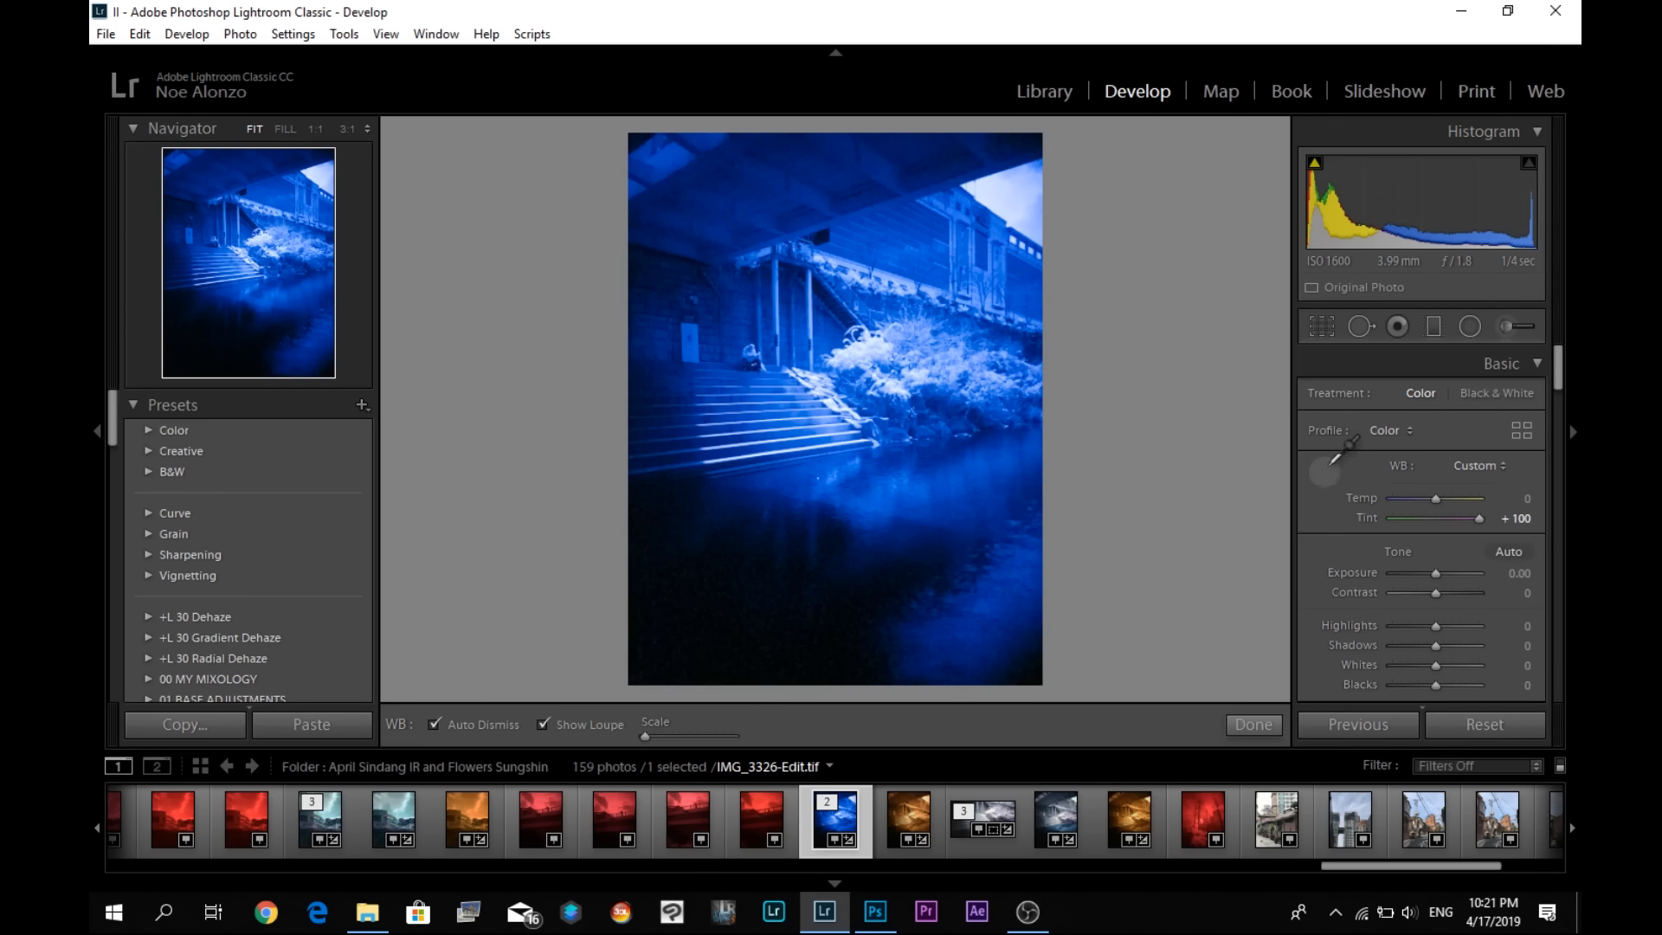
left_click(919, 377)
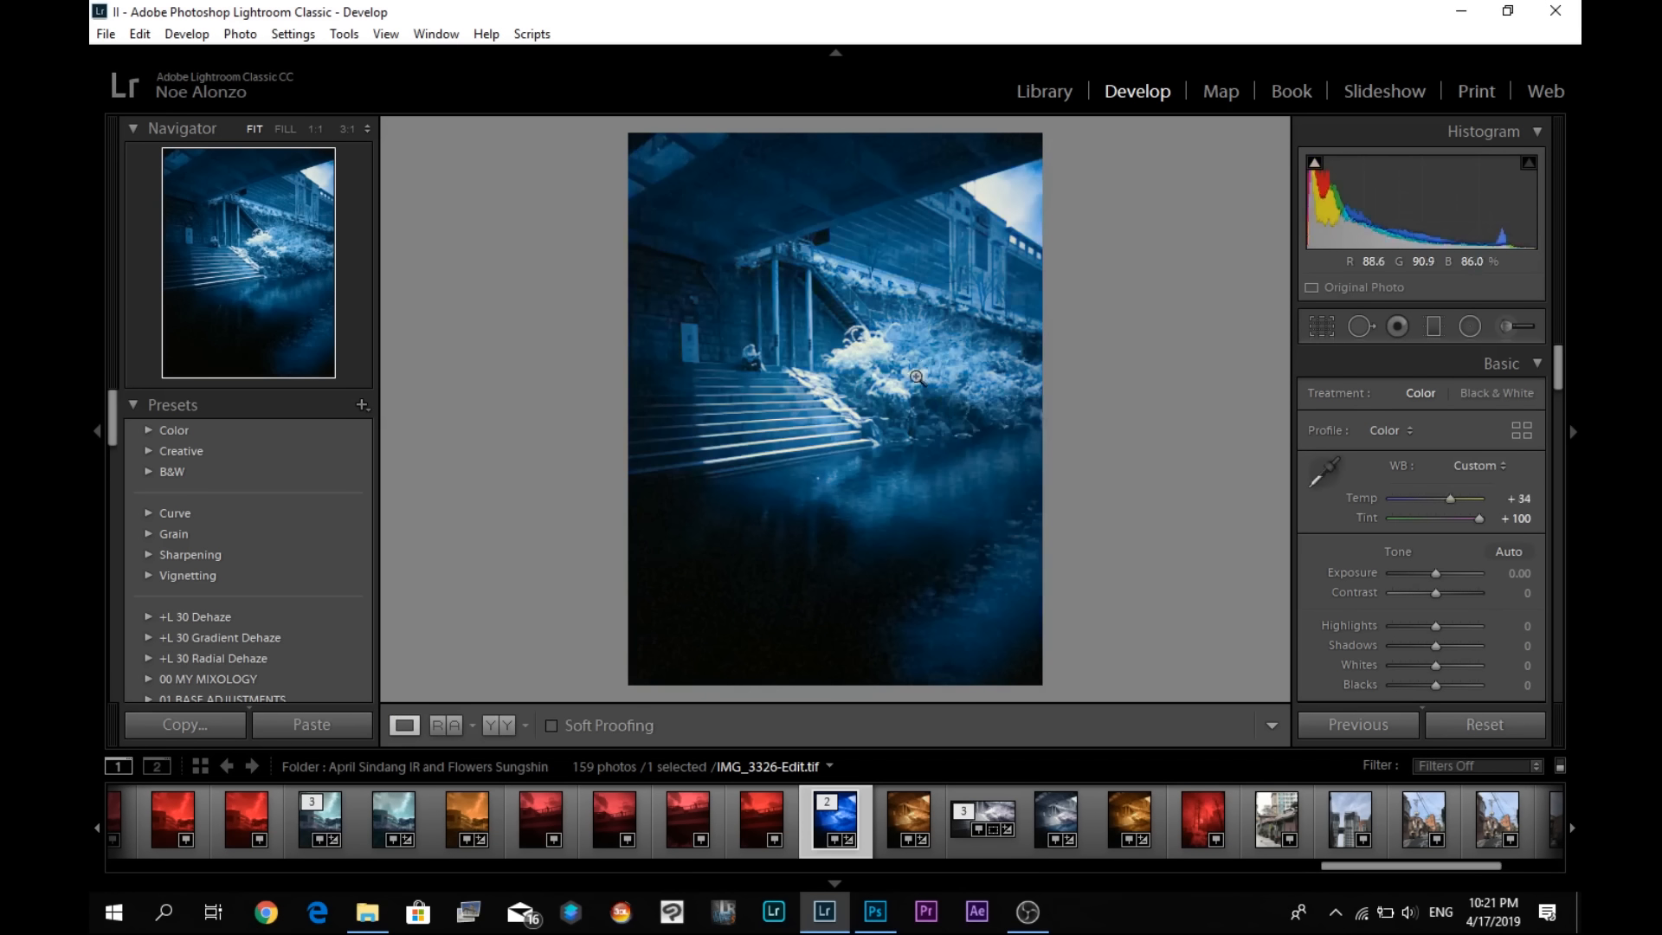
left_click(1315, 471)
left_click(1000, 209)
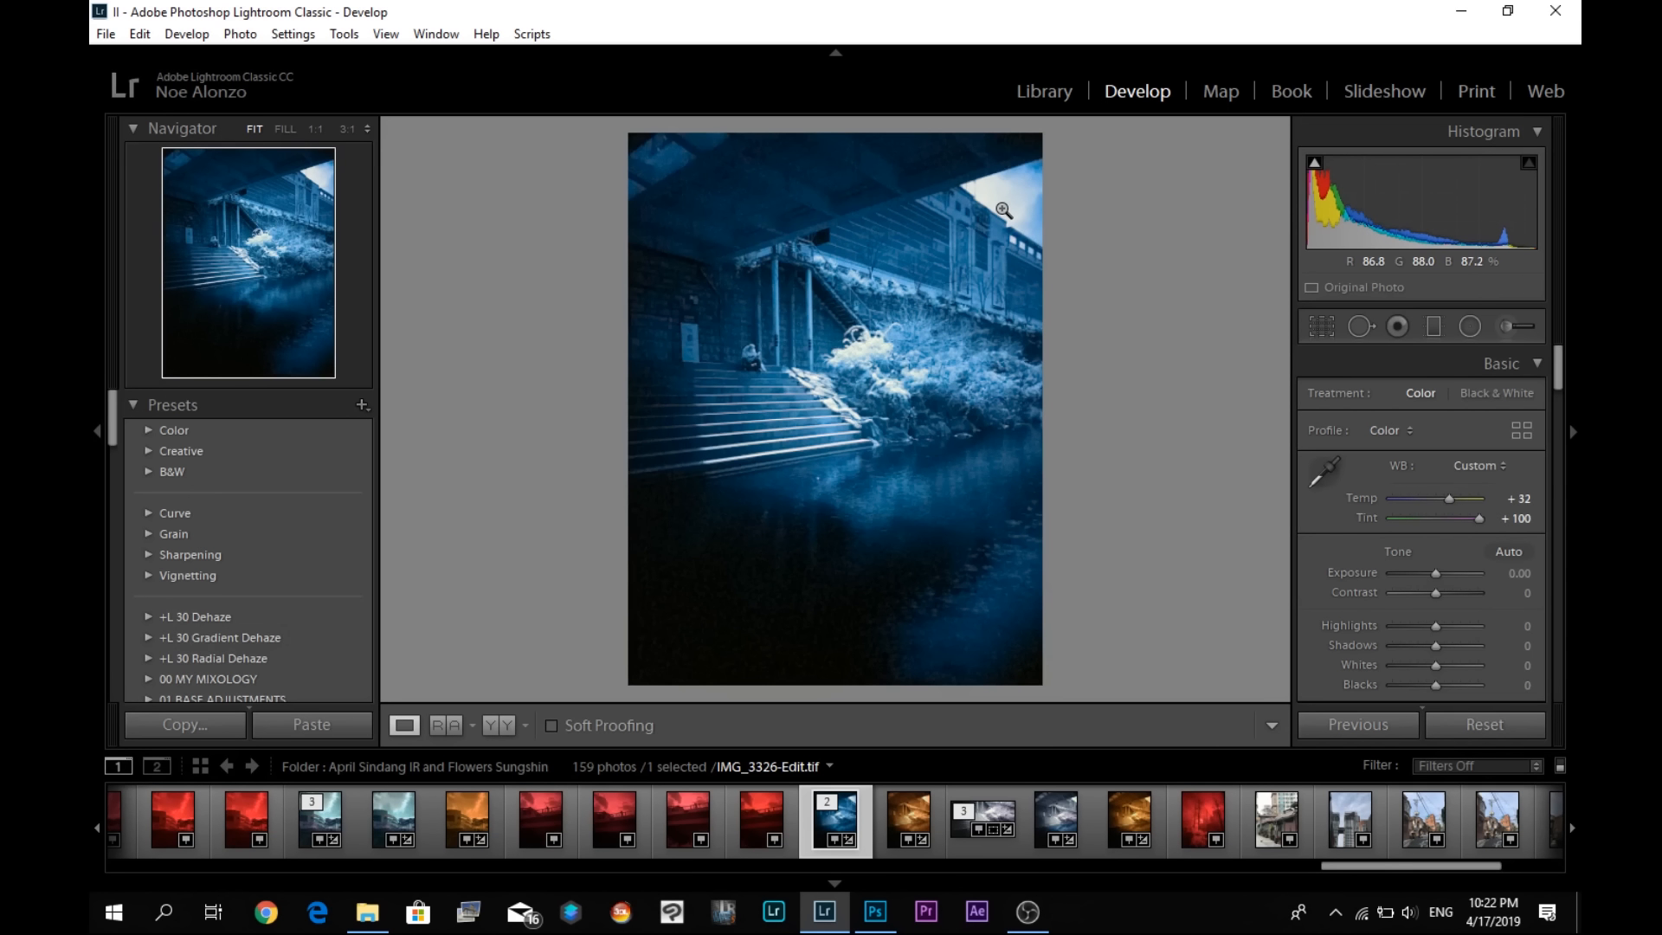